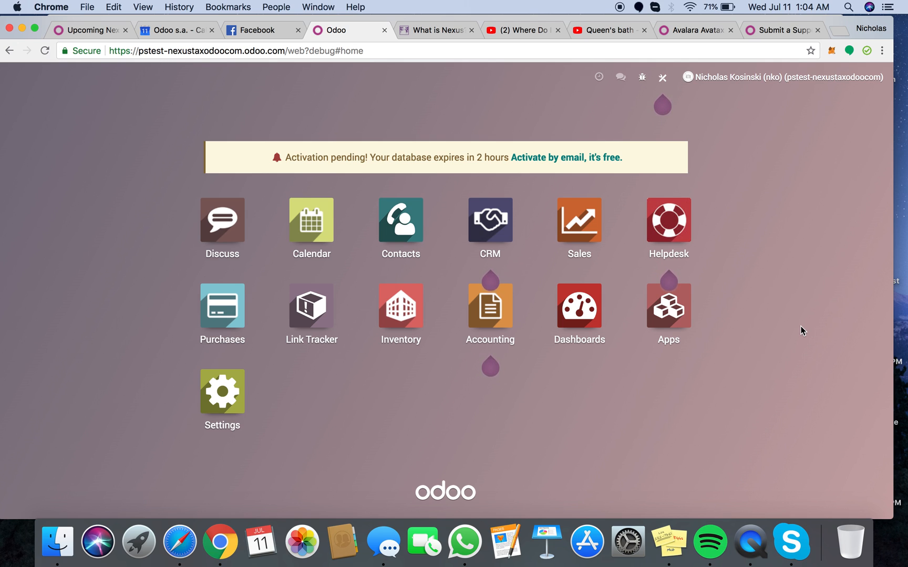
Open the Gmail inbox in a new browser tab.
left_click(85, 31)
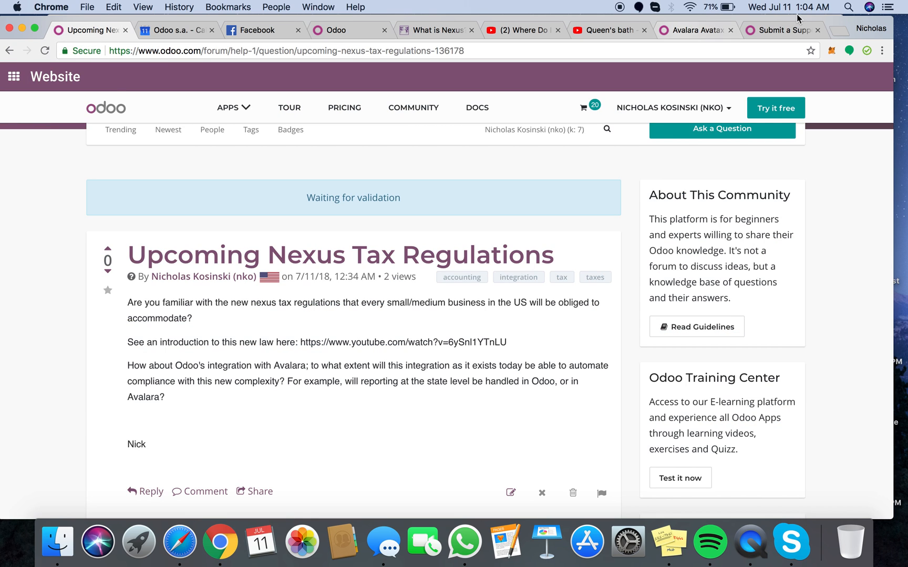
key("super+t")
type("m")
key("BackSpace")
key("BackSpace")
type("gmai")
key("Return")
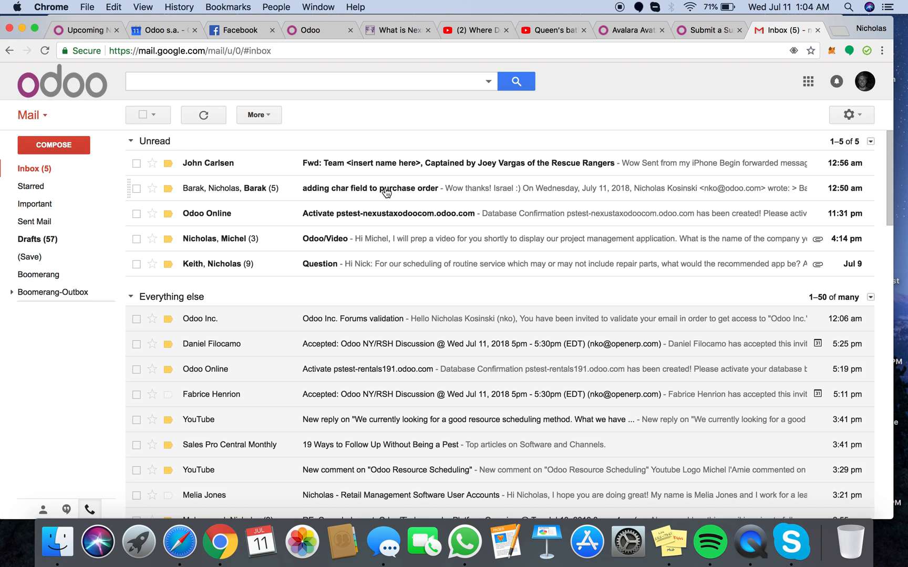
Open the email "adding char field to purchase order" and read the original request, highlighting "purchase order form".
left_click(240, 189)
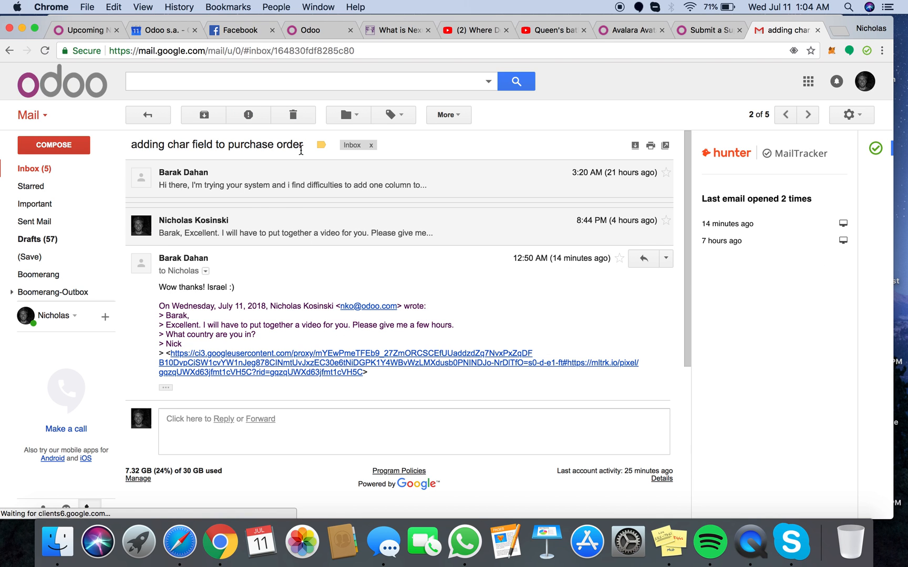
left_click(277, 184)
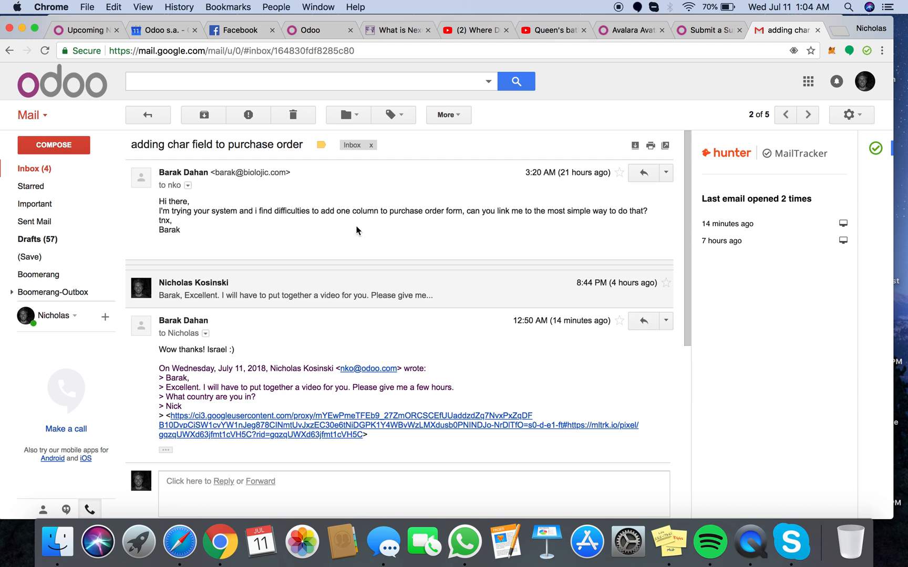
left_click_drag(462, 211, 389, 212)
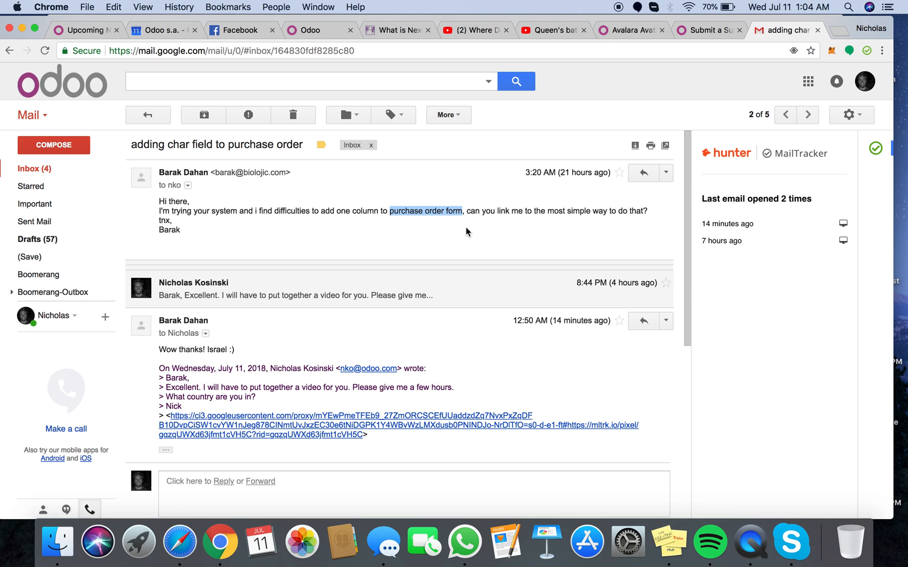
Switch to the Odoo database, find the Purchases app by searching "purchase" and start a new request for quotation.
left_click(714, 22)
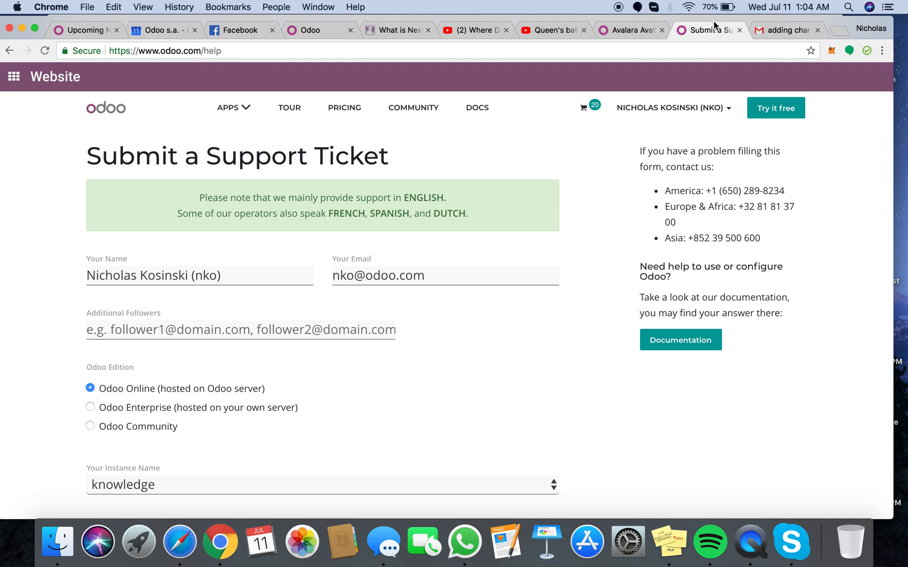
left_click(315, 30)
type("purchase")
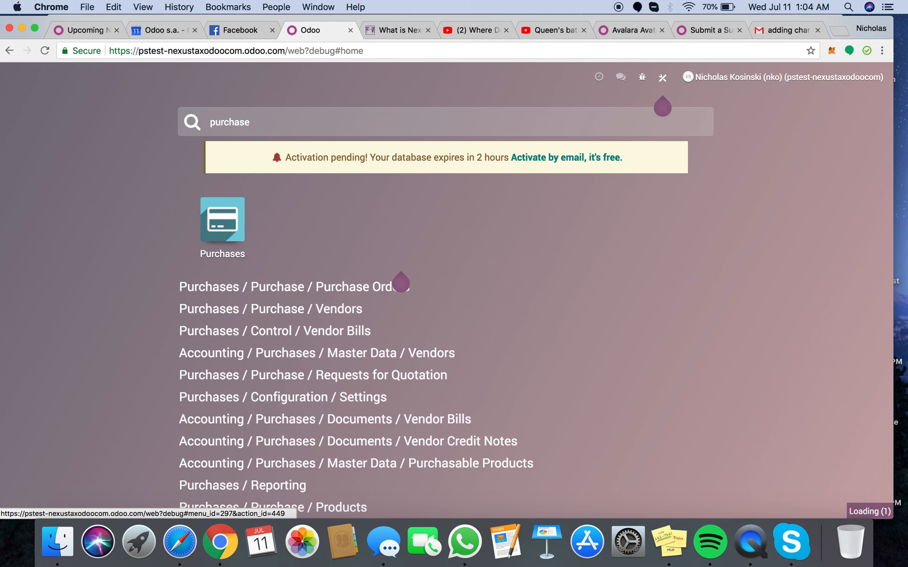
key("Return")
left_click(33, 131)
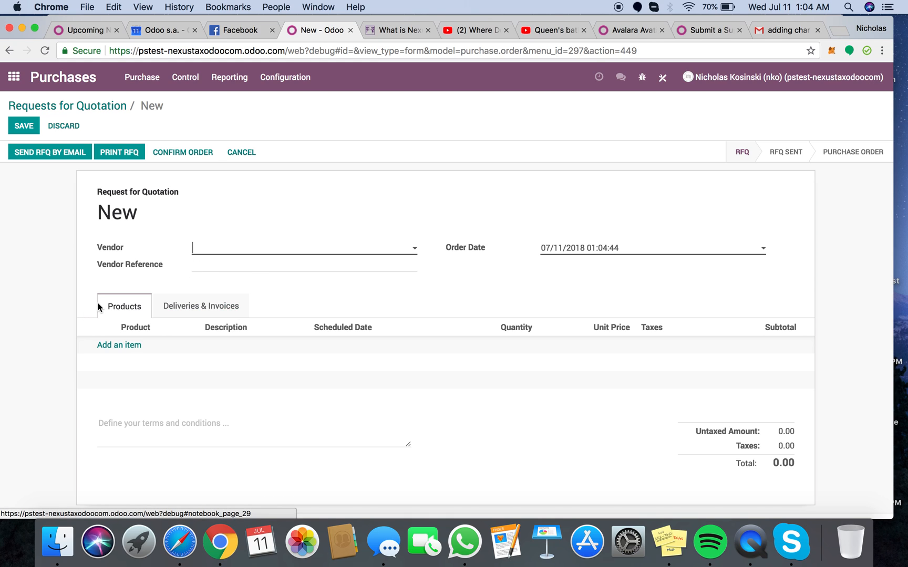
Inspect the technical details of the quotation form's product lines to identify the field and its related model.
mouse_move(158, 335)
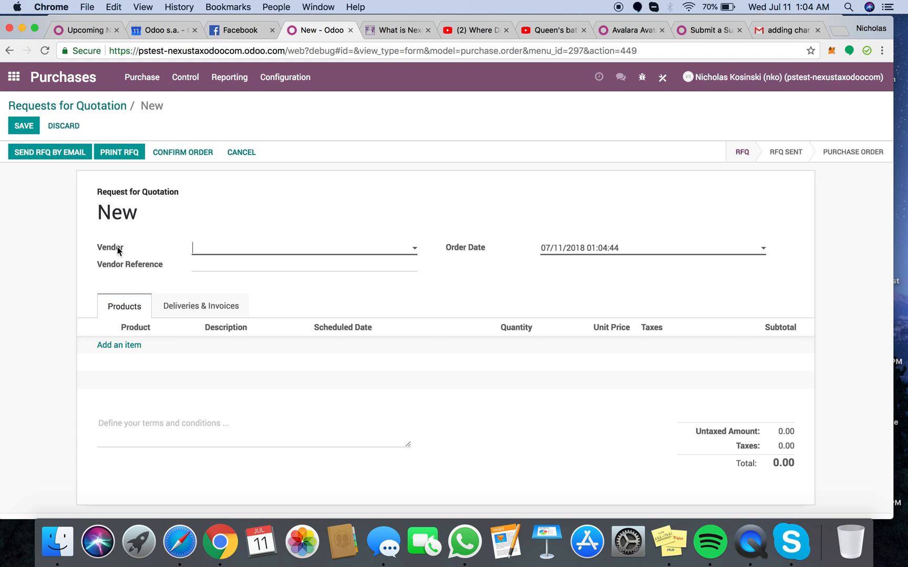
mouse_move(118, 251)
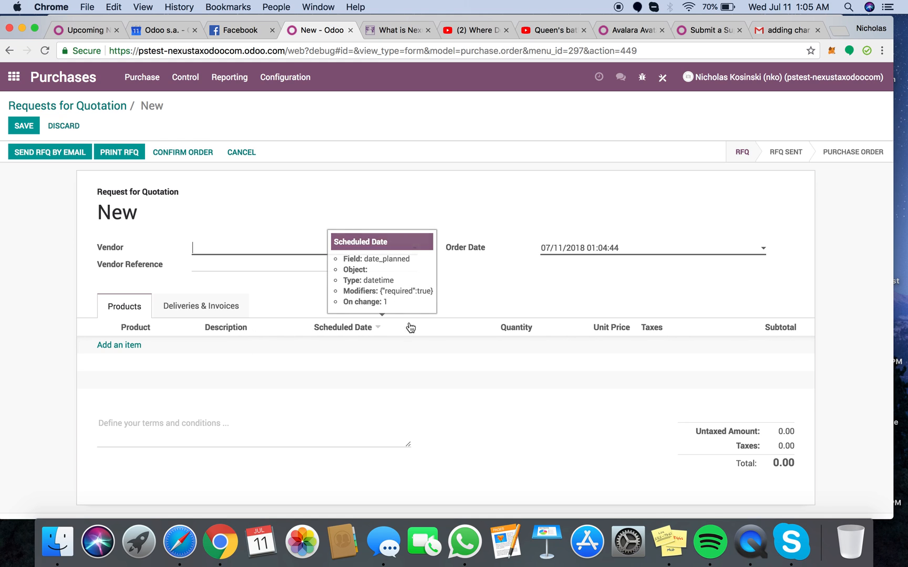
mouse_move(425, 334)
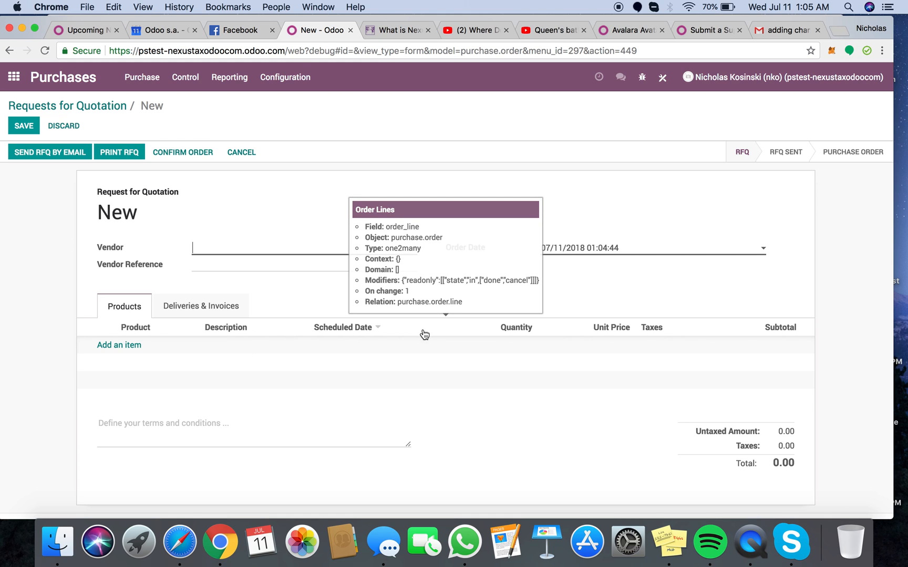
Open the technical Models list from the home screen by searching "models" and filter it by the model purchase.order.
left_click(15, 79)
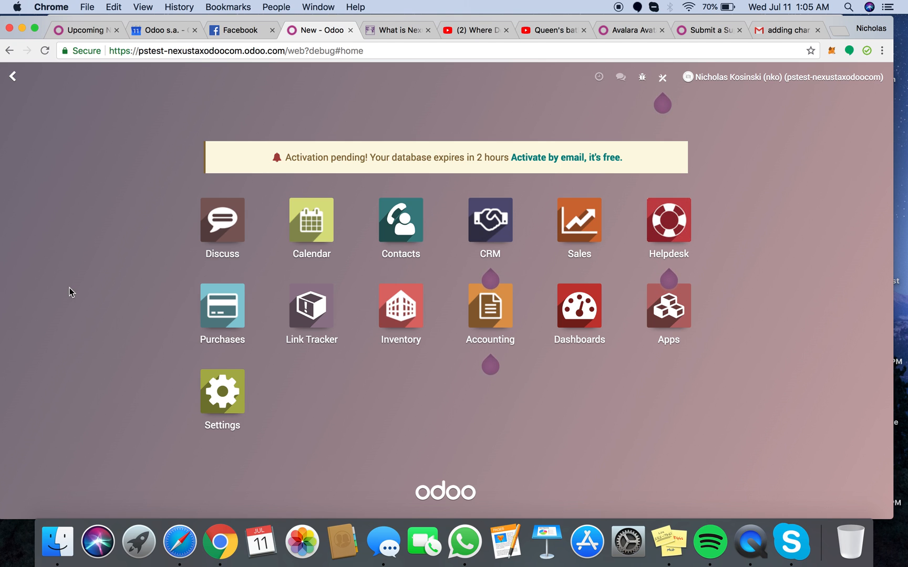
type("models")
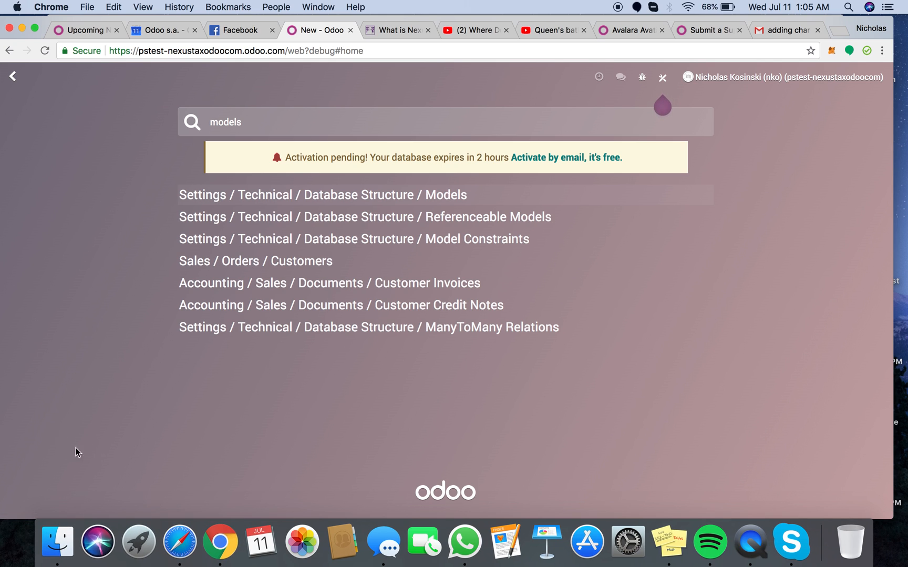
left_click(379, 195)
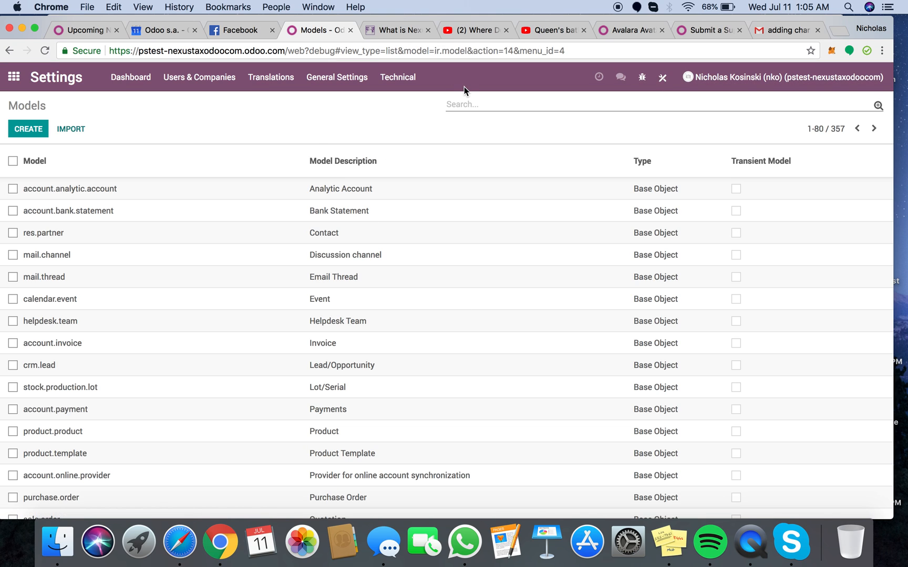
type("purchas")
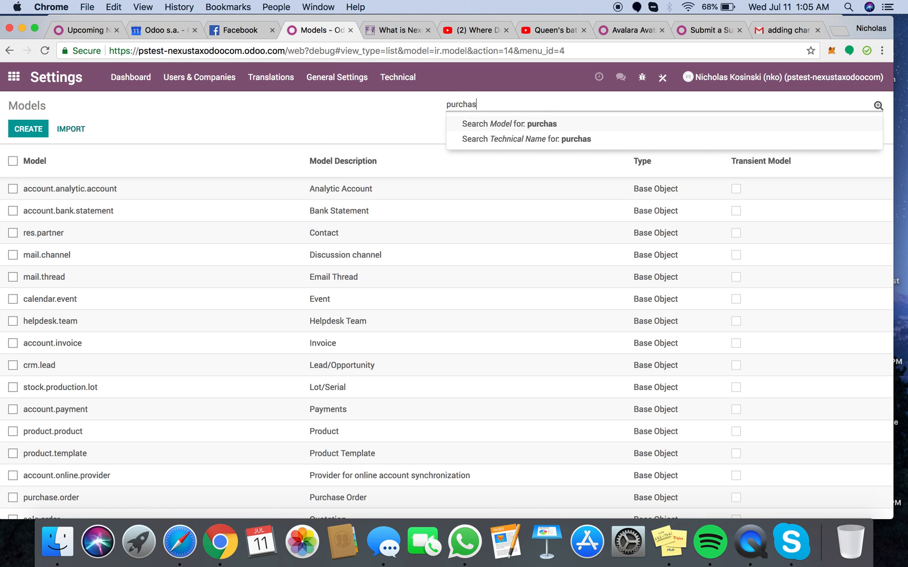
type("e.order")
key("Return")
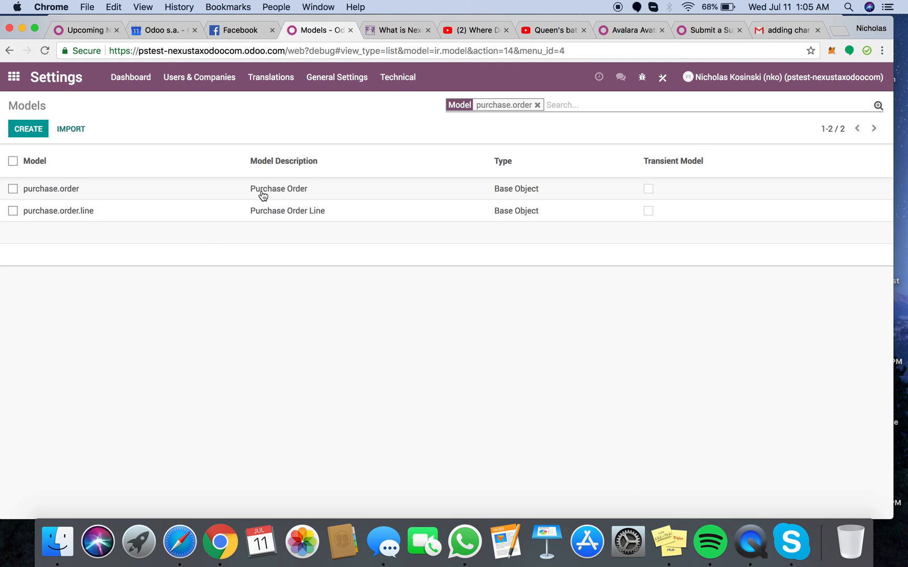
Open the Purchase Order Line model, review its existing fields and put the record into edit mode.
left_click(300, 216)
scroll(144, 392, "down", 10)
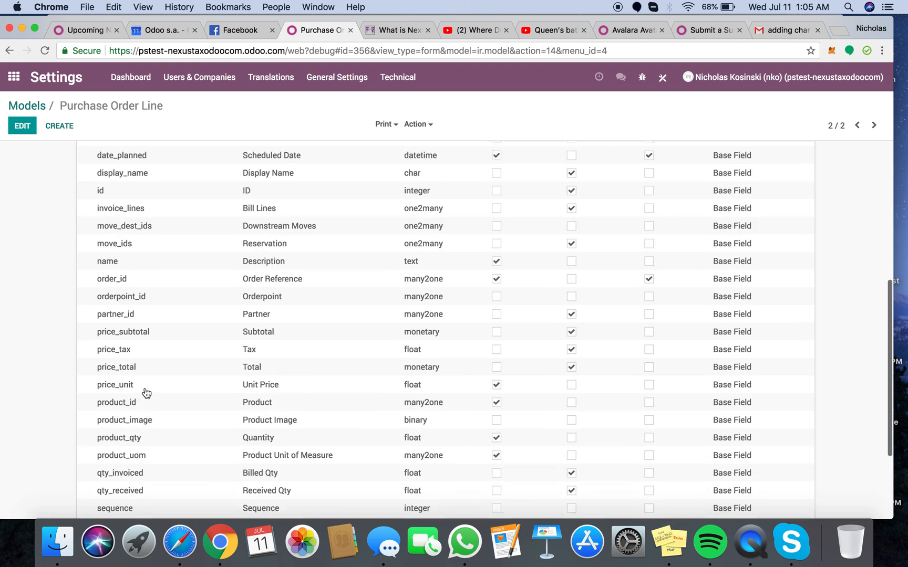
scroll(146, 394, "up", 5)
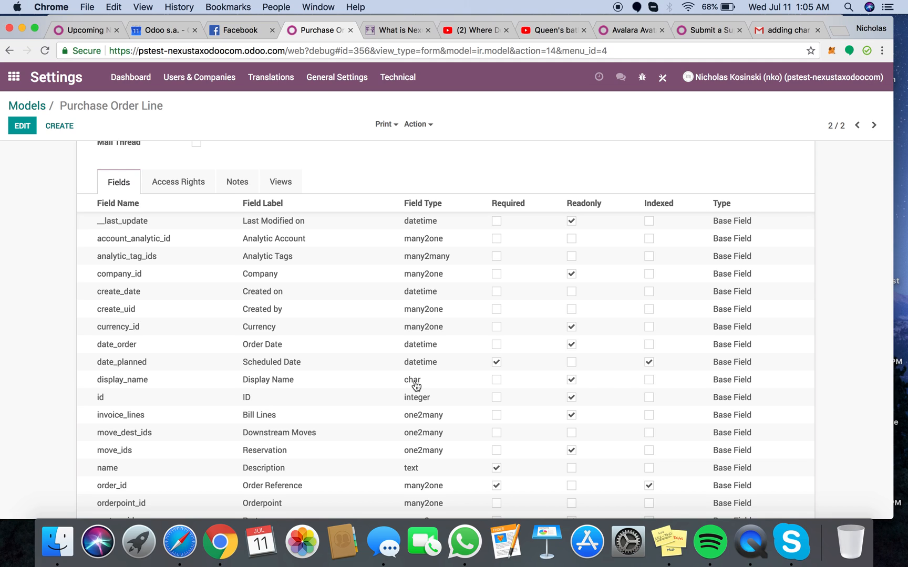
left_click(22, 127)
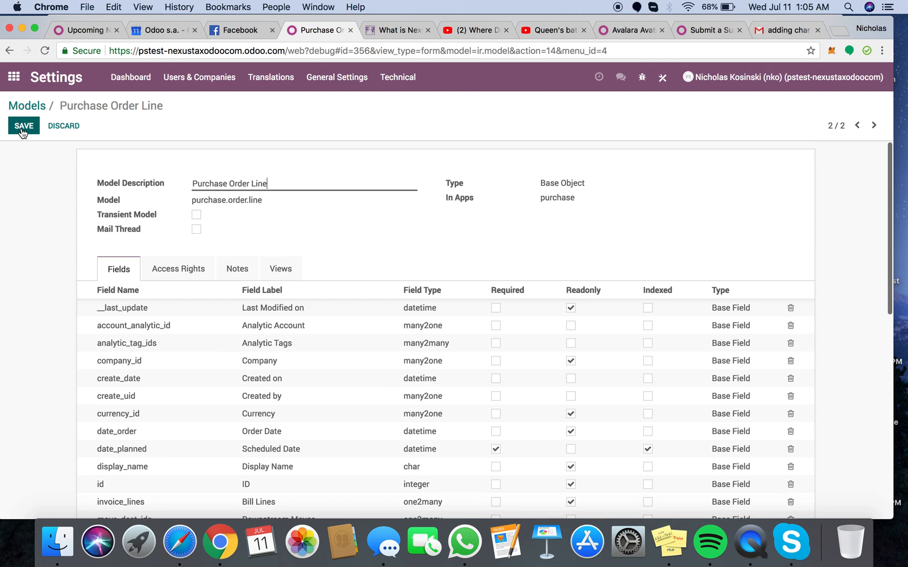
scroll(105, 310, "down", 10)
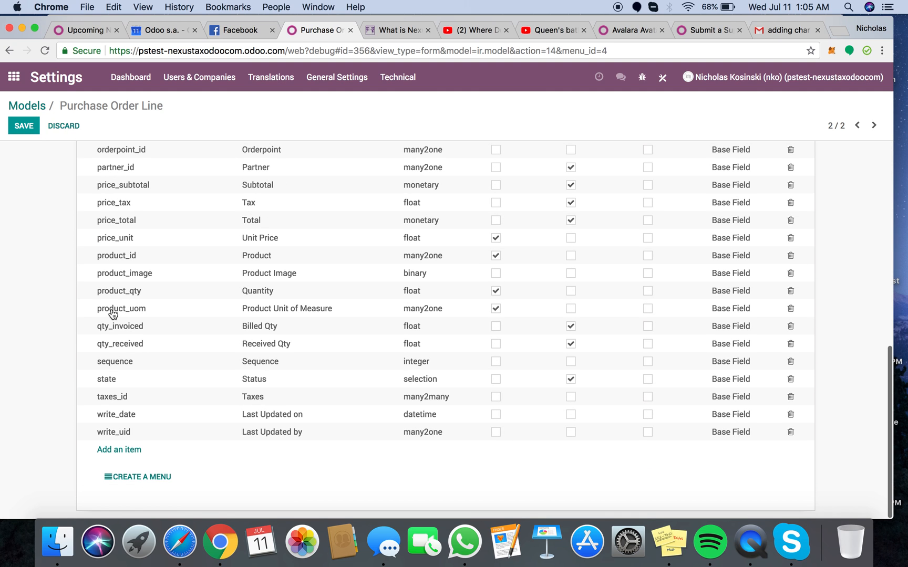
Add a new field named x_test_id with the label "Example Field" and the field type selection.
left_click(127, 450)
type("test_id")
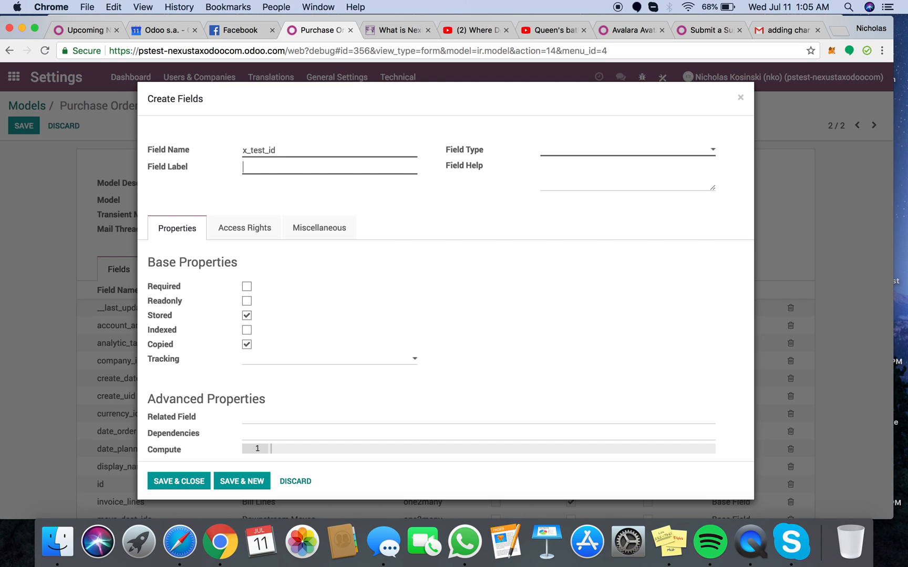
type("Example Field")
left_click(568, 146)
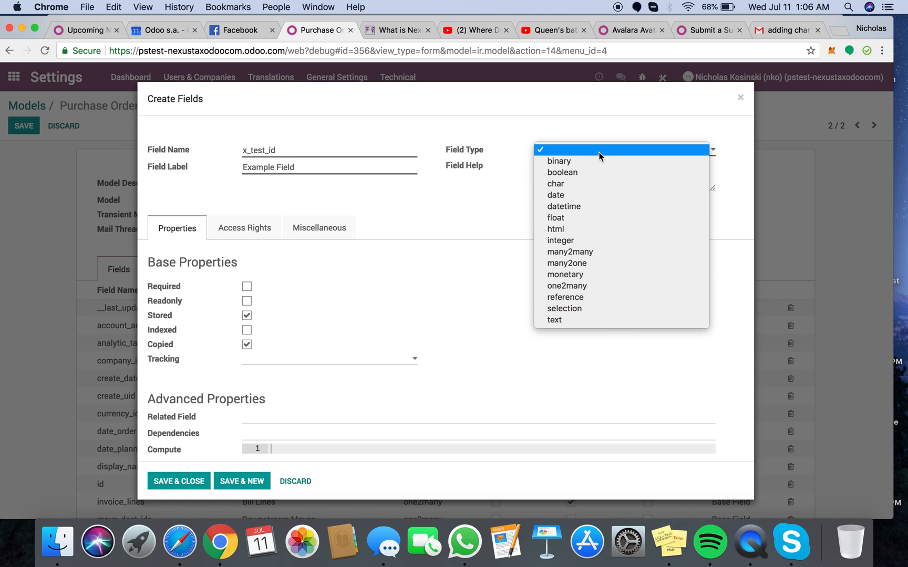
left_click(616, 312)
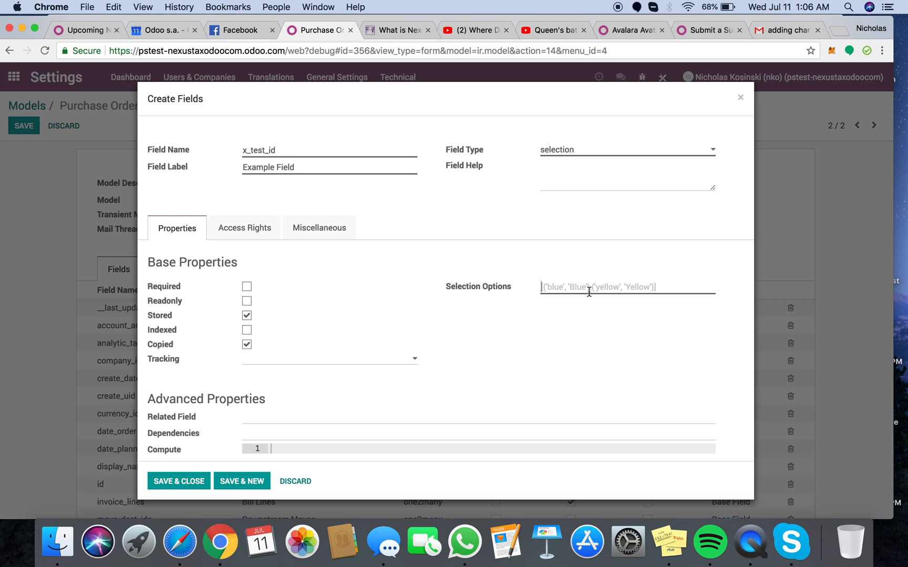
Set the new field's selection options to [("yes'), ('Yes'), ('no'), ('No')].
type("[(\"Yes")
left_click(551, 287)
key("BackSpace")
type("y")
left_click(578, 290)
type("Yes'), ('No")
key("BackSpace")
key("BackSpace")
type("no'), ('No)")
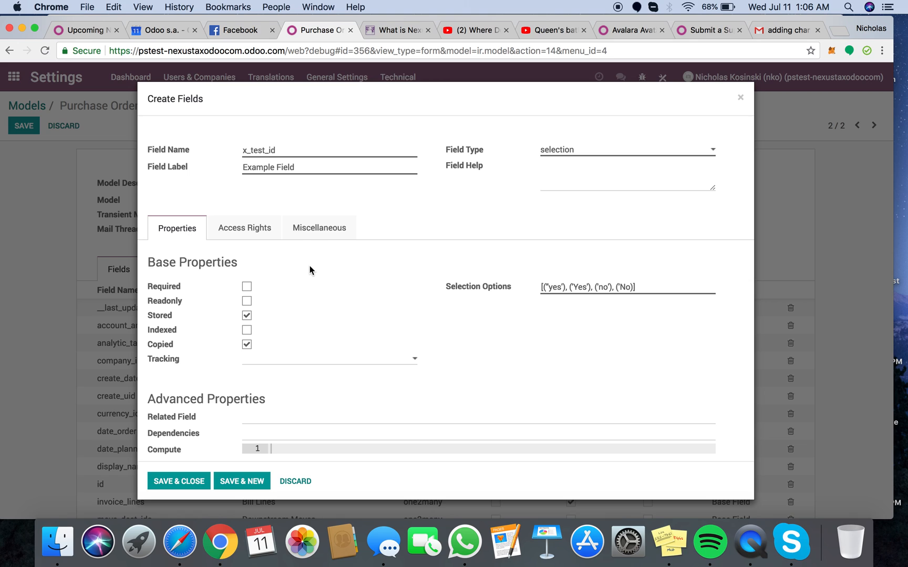
left_click(631, 287)
type("'")
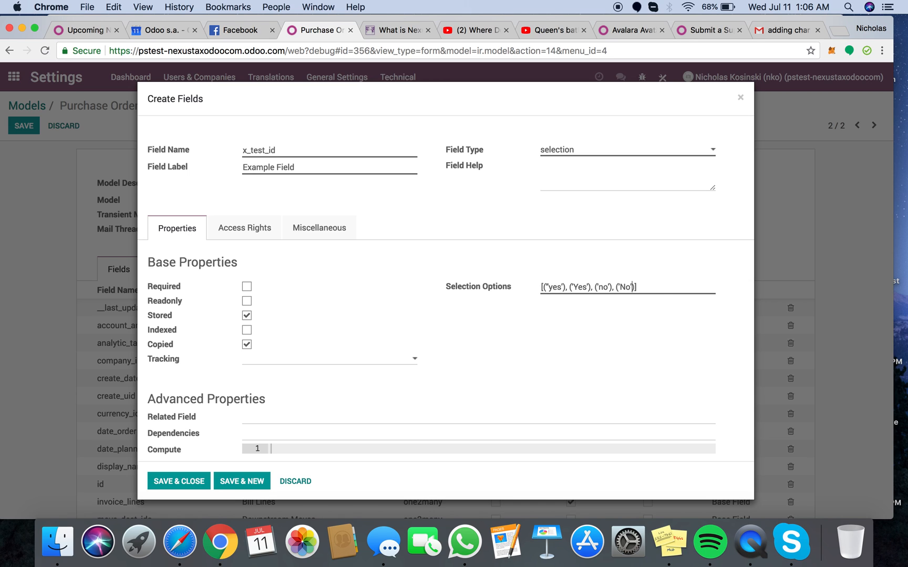
Save the new field into the fields list and try to save the Purchase Order Line model.
left_click(193, 479)
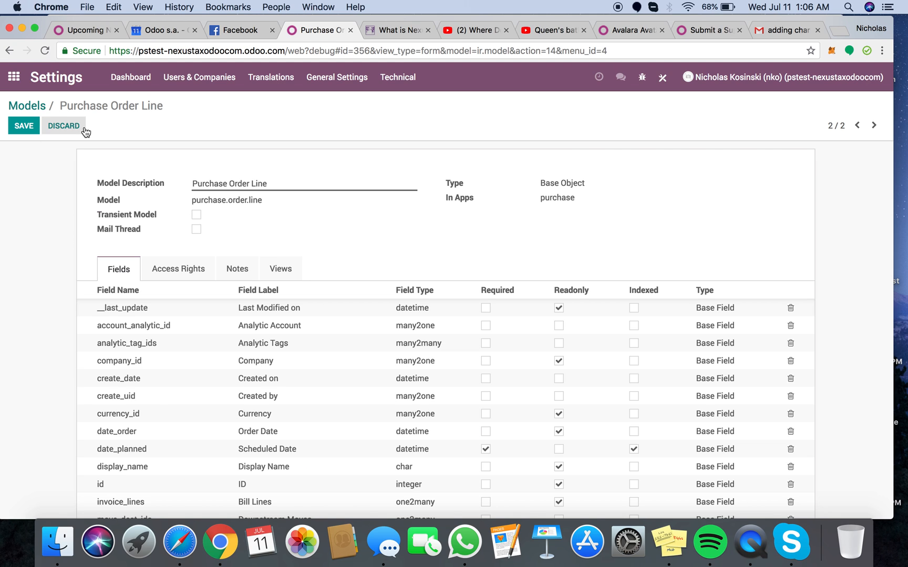
left_click(16, 130)
left_click(262, 179)
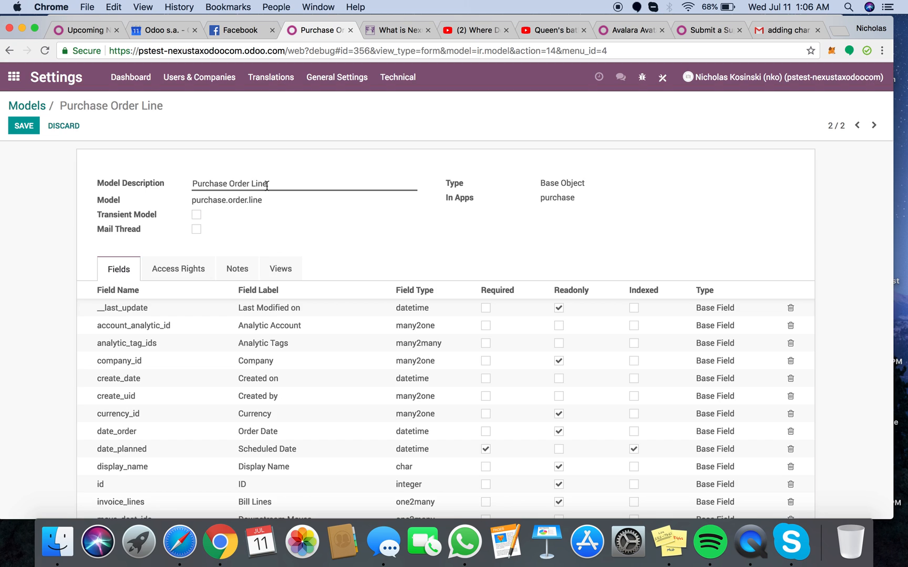
Reopen the x_test_id field and remove the opening parentheses before 'Yes' and 'No' in its selection options.
scroll(341, 407, "down", 10)
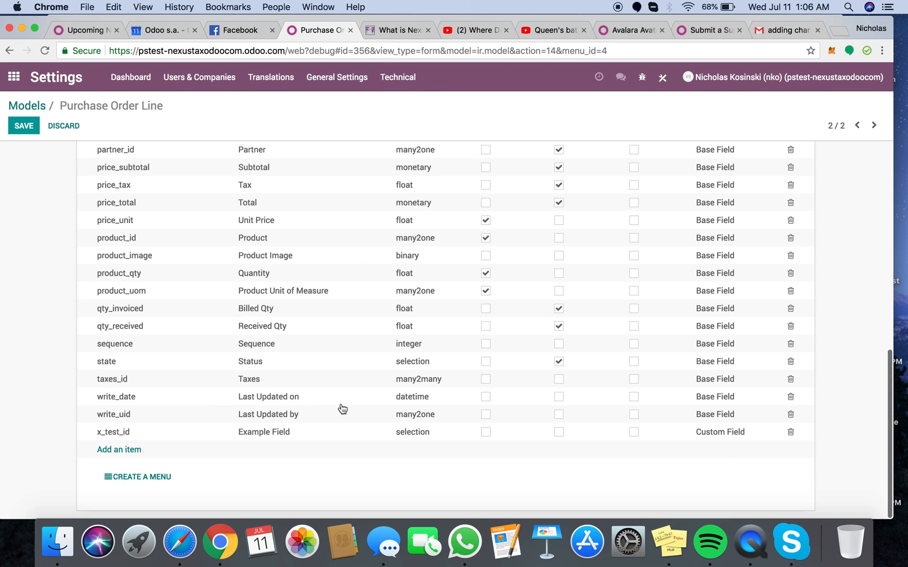
left_click(306, 440)
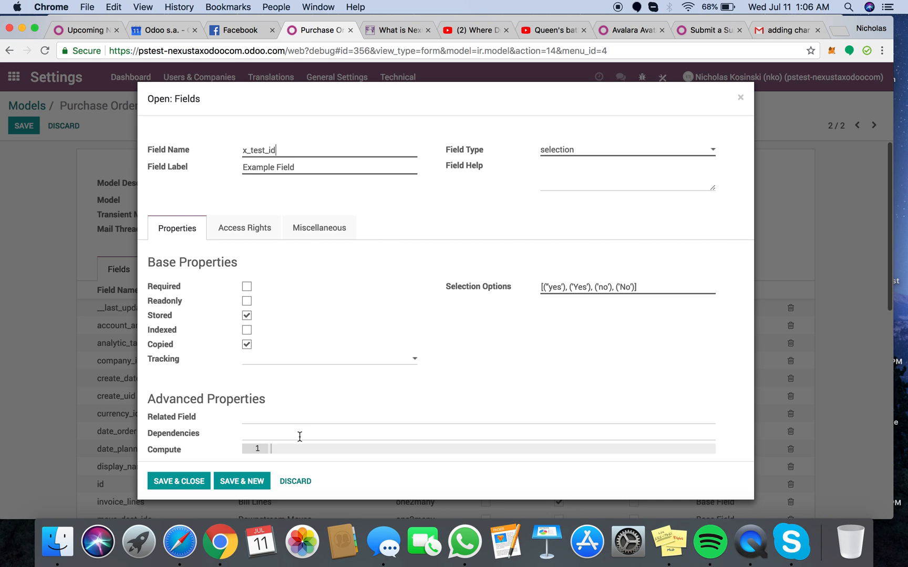
left_click(642, 288)
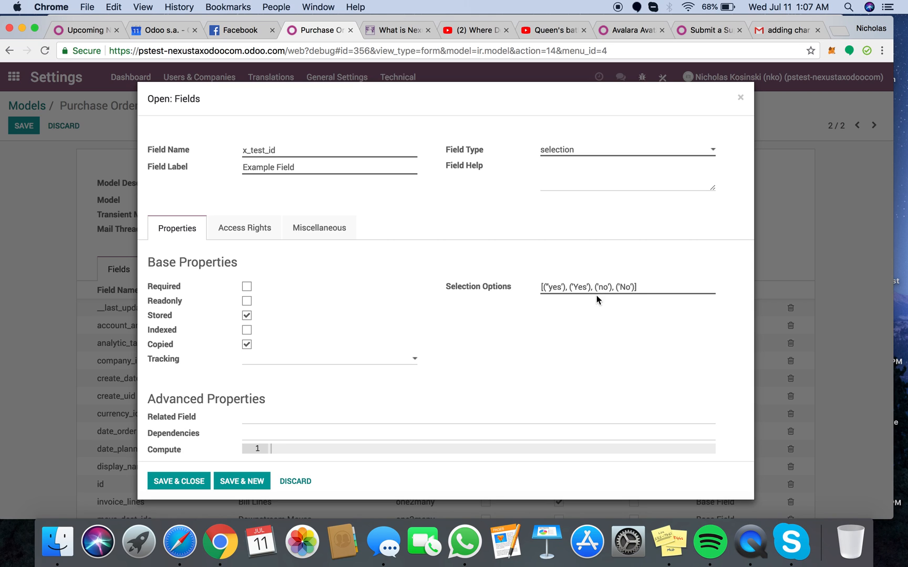
left_click_drag(637, 288, 456, 285)
key("super+c")
key("BackSpace")
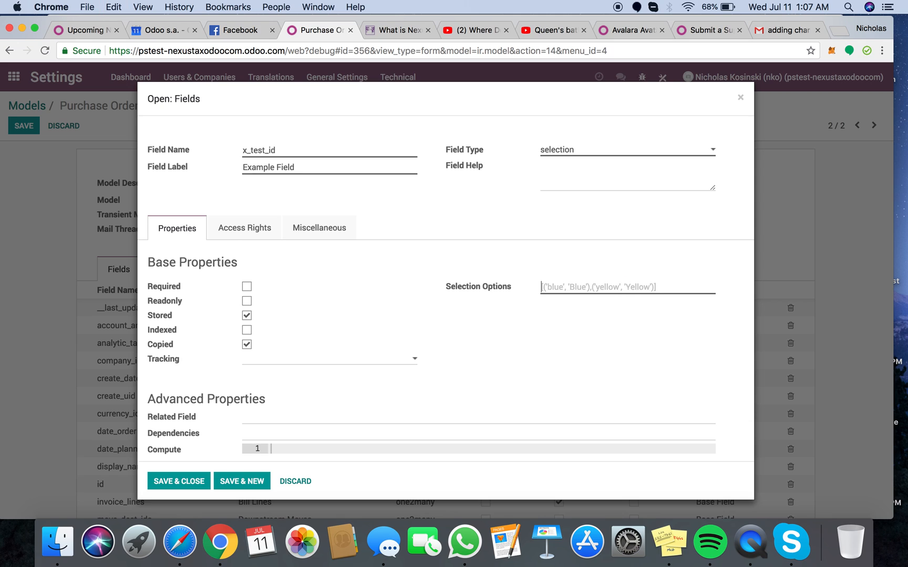
key("super+v")
left_click(573, 287)
key("BackSpace")
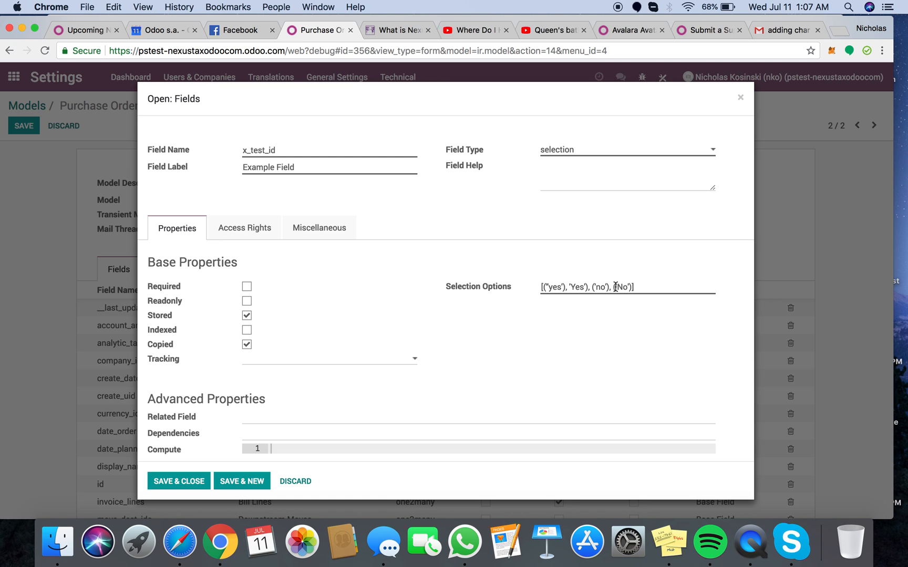
Store the corrected selection options and try again to save the Purchase Order Line model.
left_click(190, 482)
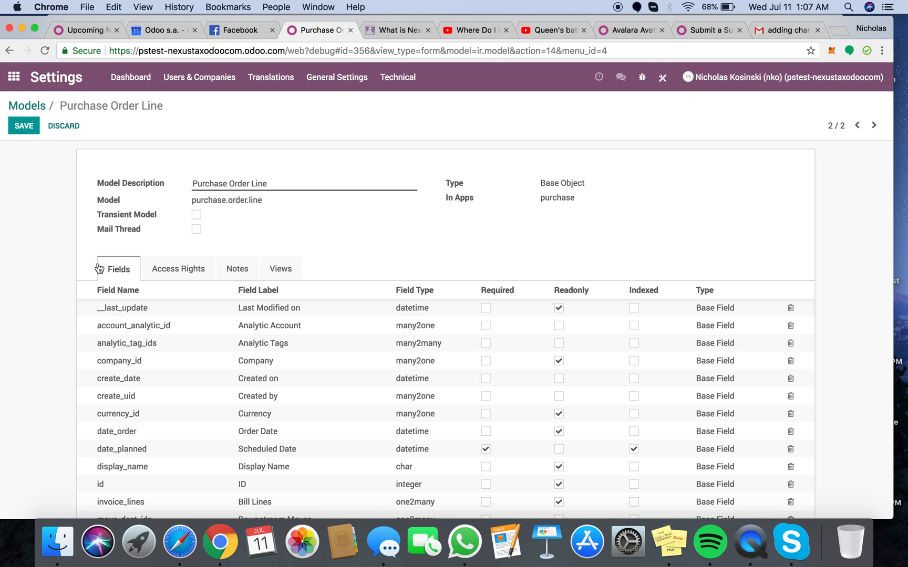
left_click(27, 129)
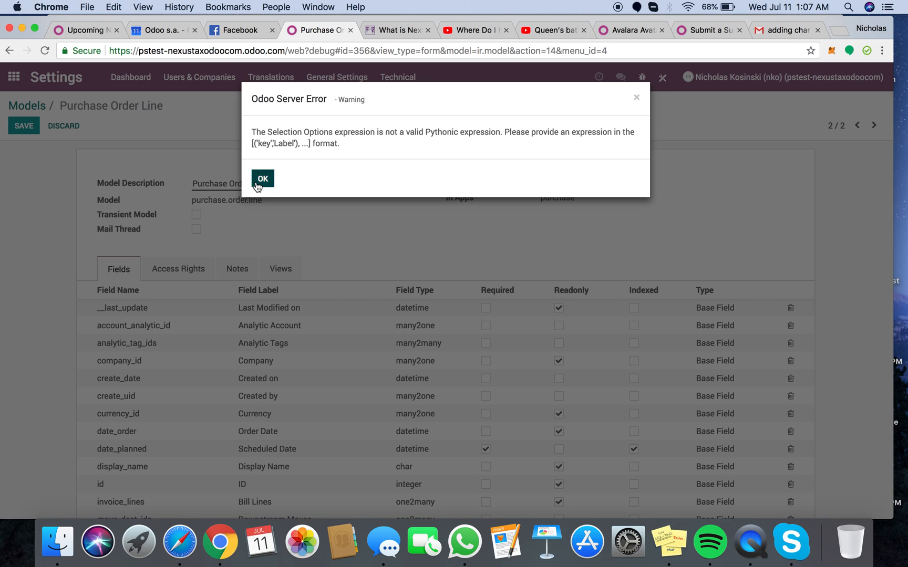
left_click(257, 184)
Reopen the x_test_id field, copy and clear its selection options to see the example format, and paste them back.
scroll(278, 462, "down", 10)
left_click(292, 432)
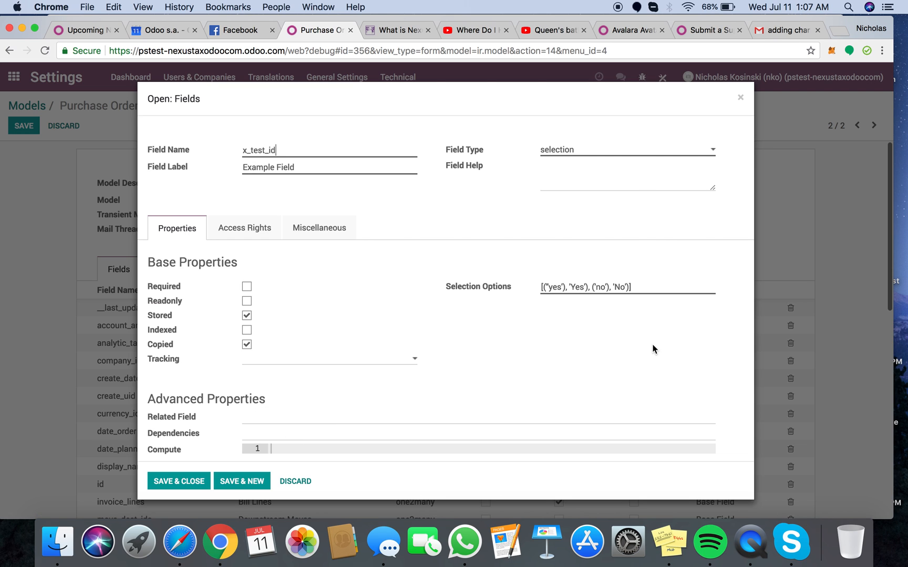
left_click_drag(632, 288, 620, 288)
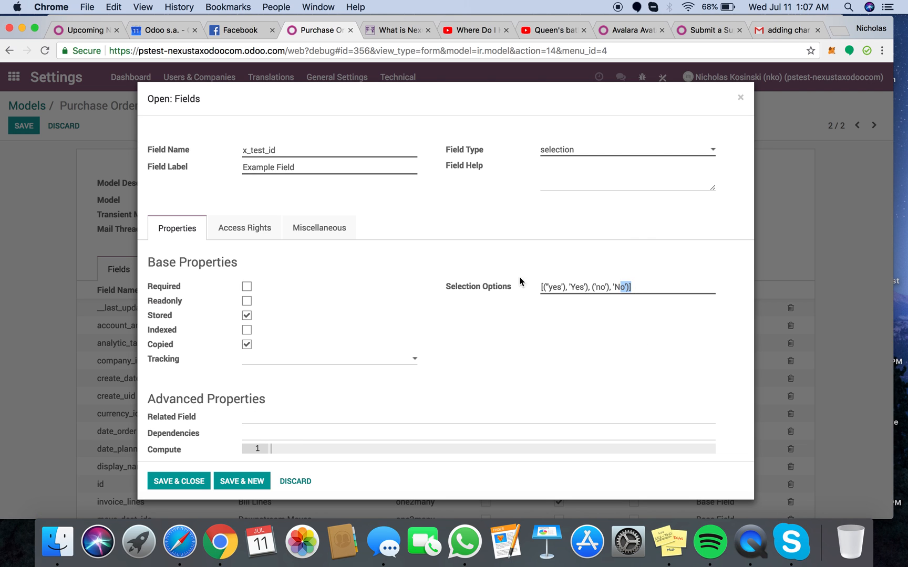
triple_click(553, 291)
key("super+c")
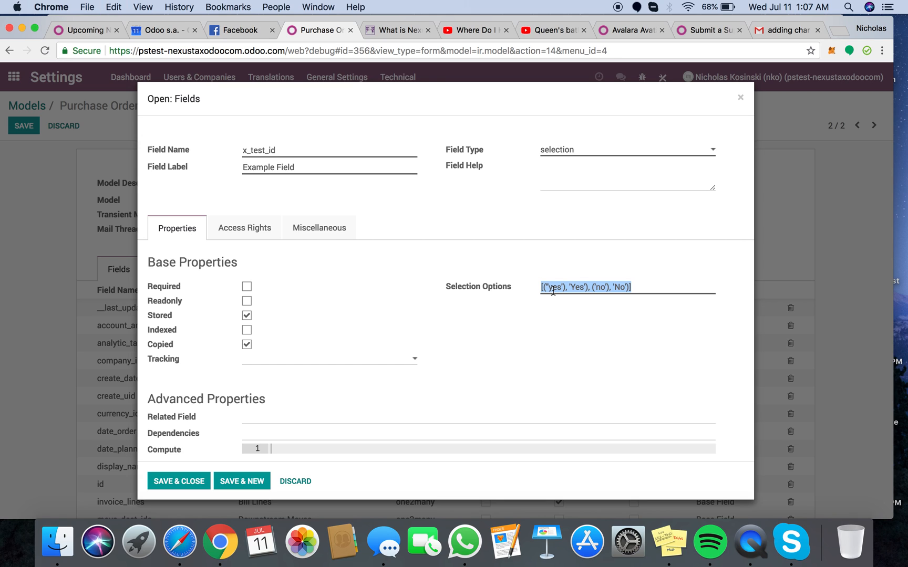
key("BackSpace")
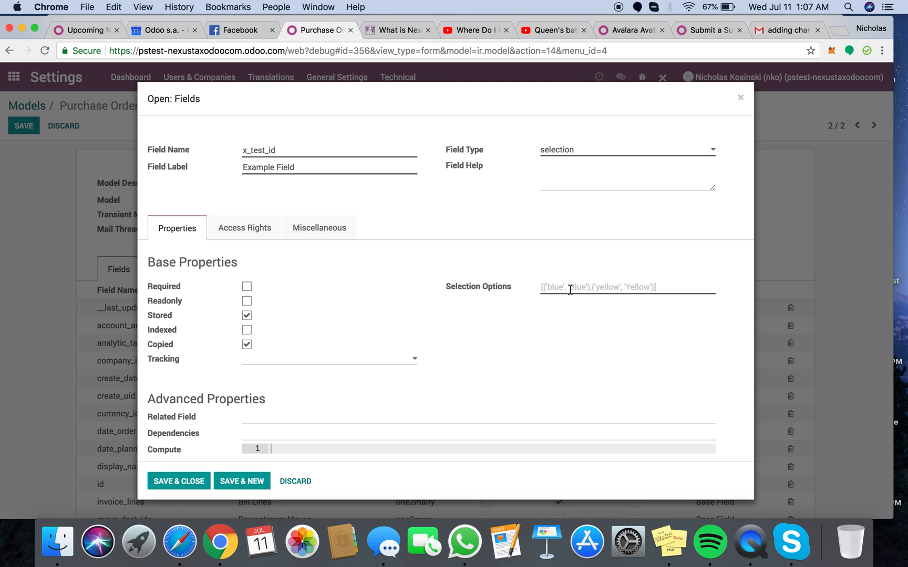
key("super+v")
Remove the closing parentheses after 'yes' and 'no' in the field's selection options.
left_click(564, 287)
key("BackSpace")
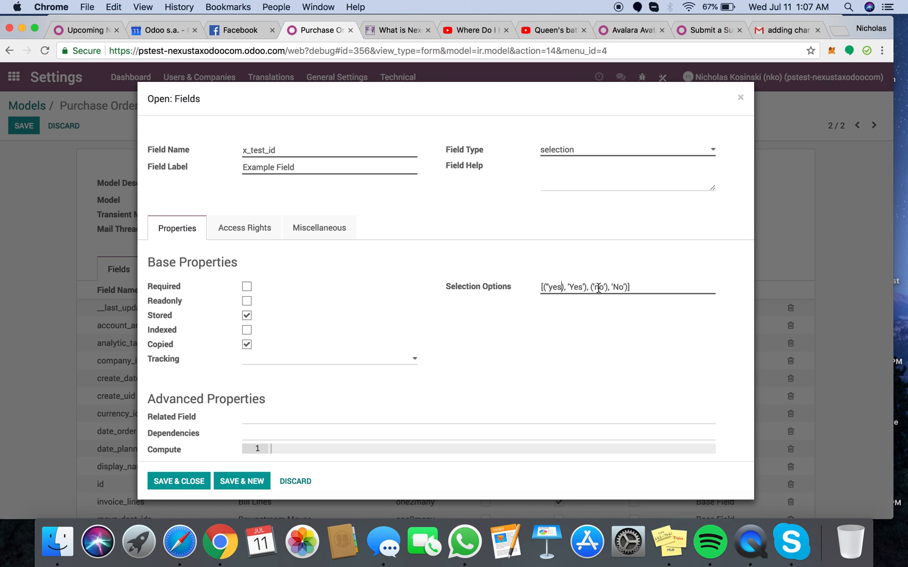
key("Delete")
type("'")
left_click(607, 287)
key("BackSpace")
Store the edited selection options in the field and try again to save the Purchase Order Line model.
left_click(153, 480)
left_click(29, 128)
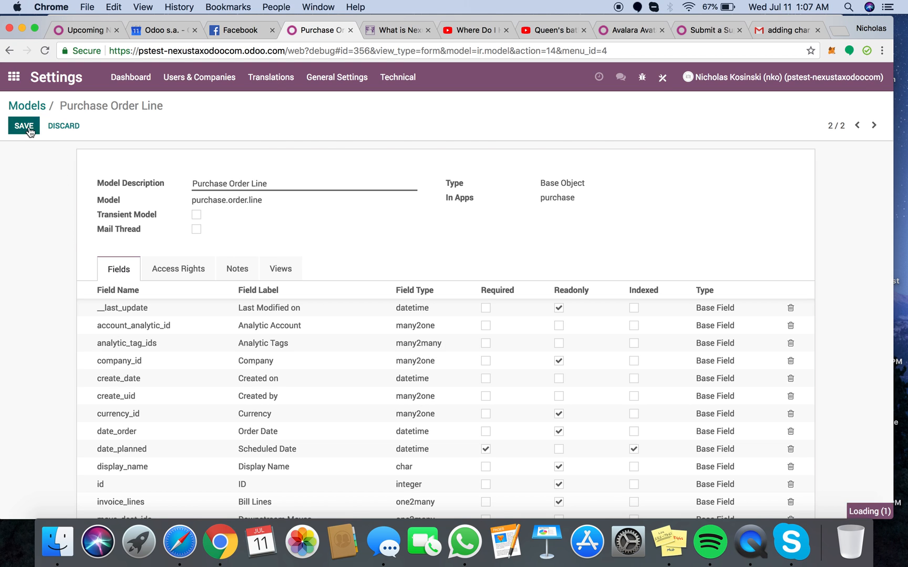
left_click(263, 179)
Reopen x_test_id, empty its selection options to compare against the sample expression, and restore the text.
scroll(273, 420, "down", 10)
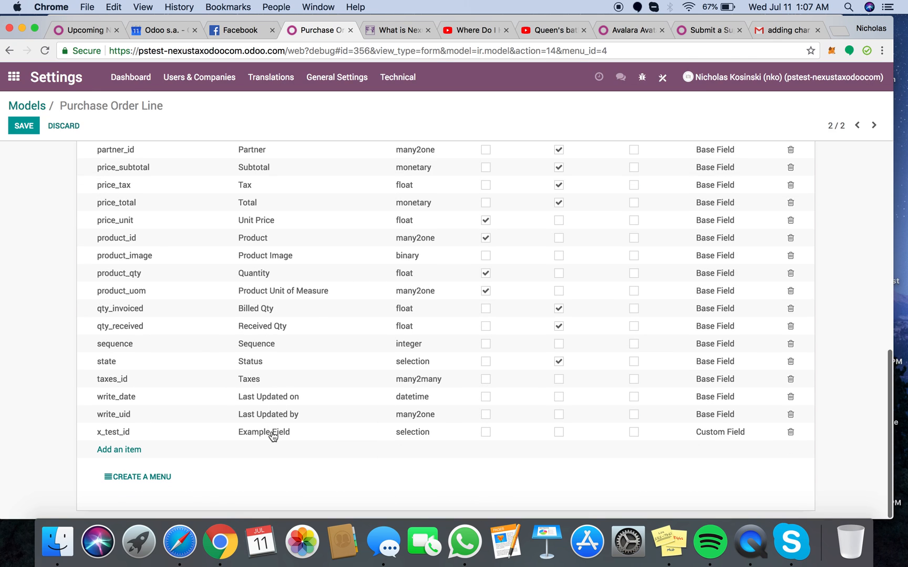
left_click(272, 432)
left_click(559, 288)
key("super+a")
key("BackSpace")
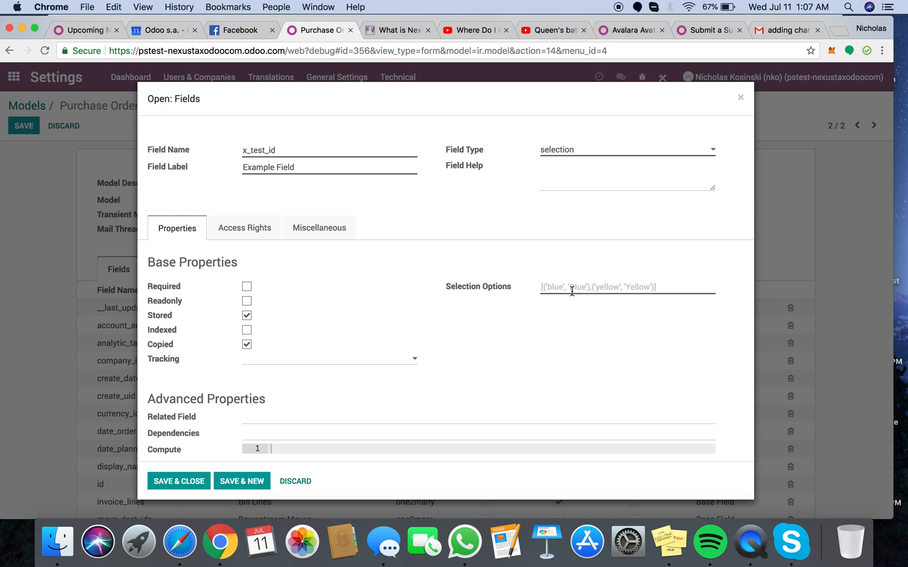
key("super+v")
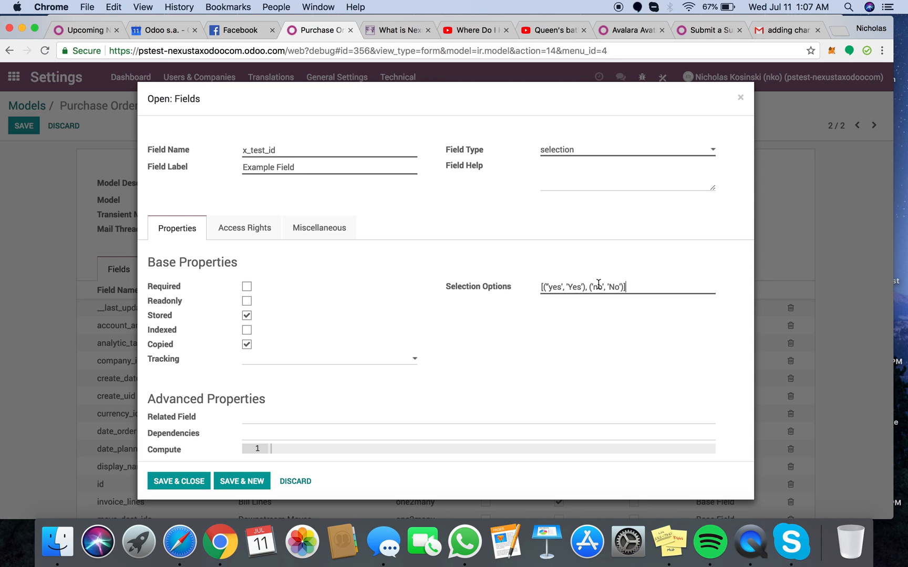
Correct the opening quote so the selection options read [('yes', 'Yes'), ('no', 'No')], and save both the field and the model.
left_click(548, 287)
key("BackSpace")
type("'")
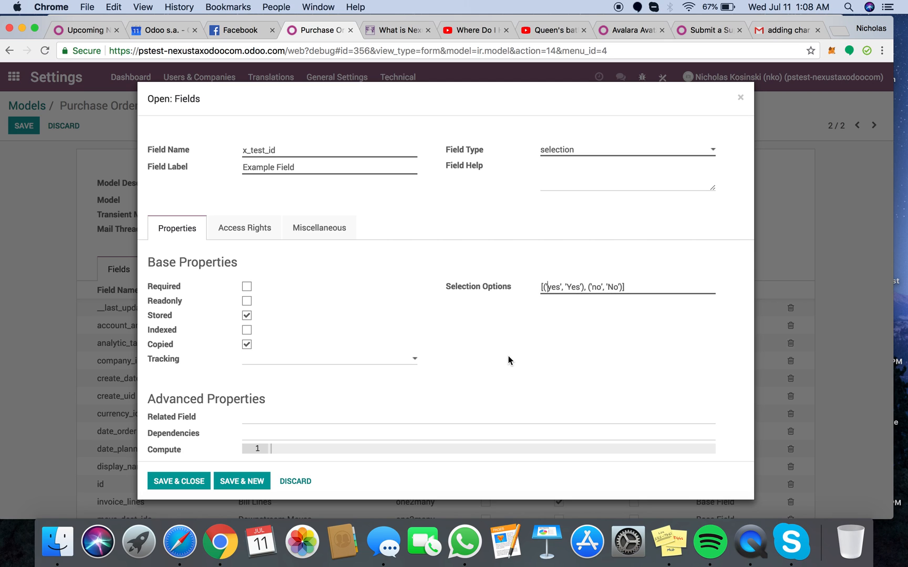
left_click(608, 286)
left_click(178, 481)
left_click(31, 125)
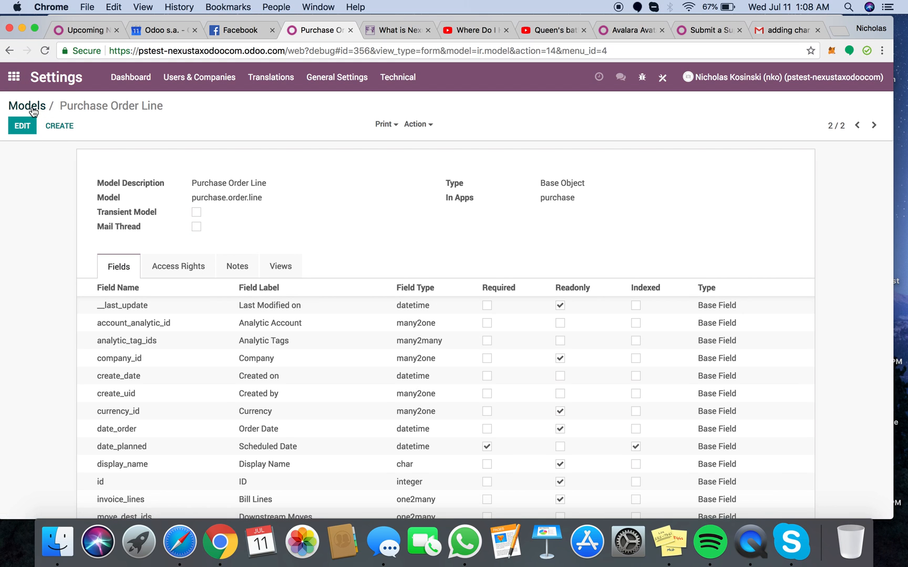
Start a new request for quotation in the Purchases app and open its form view definition for editing.
left_click(15, 86)
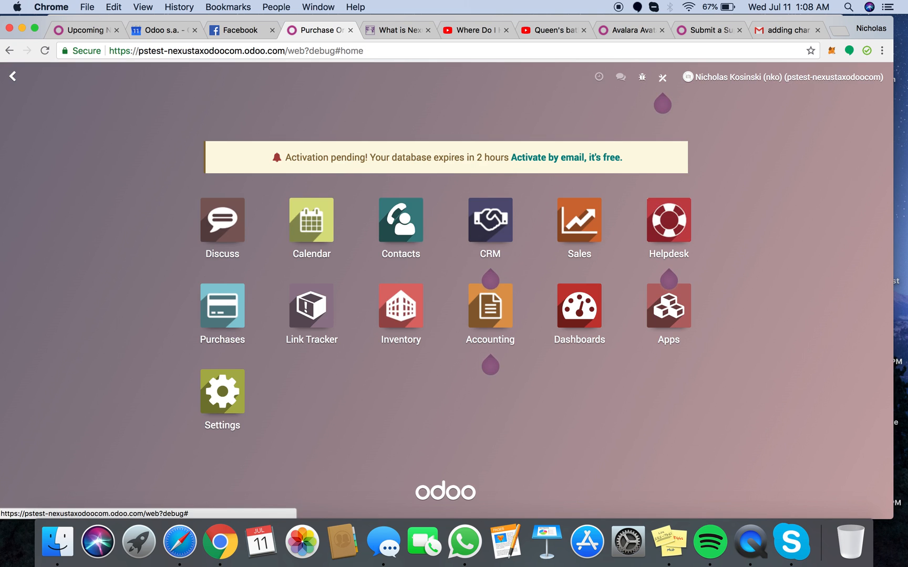
type("purchase")
key("Return")
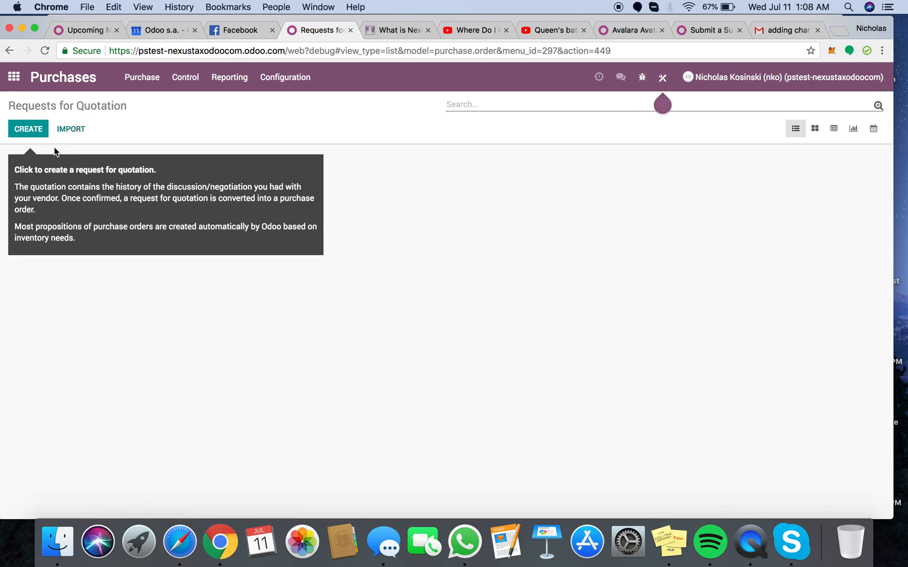
left_click(36, 135)
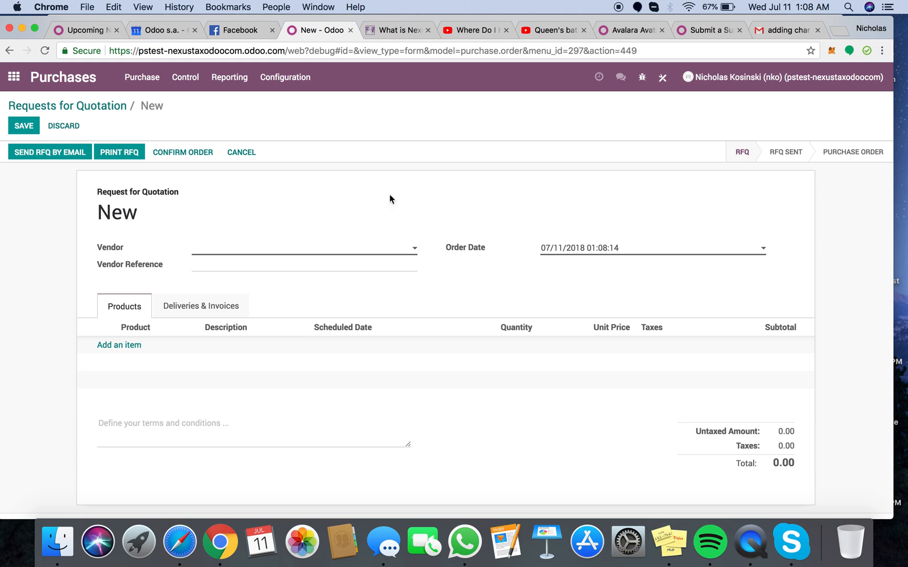
left_click(640, 84)
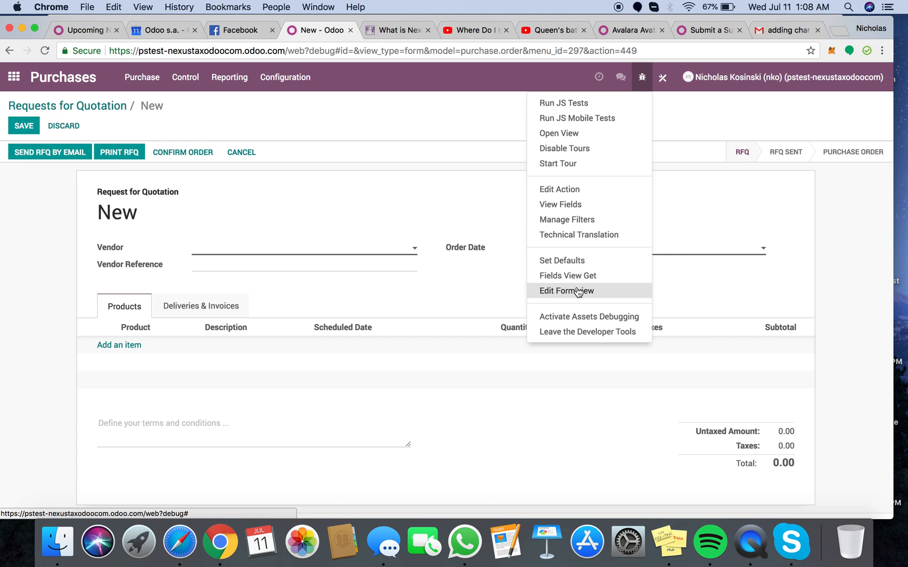
left_click(600, 298)
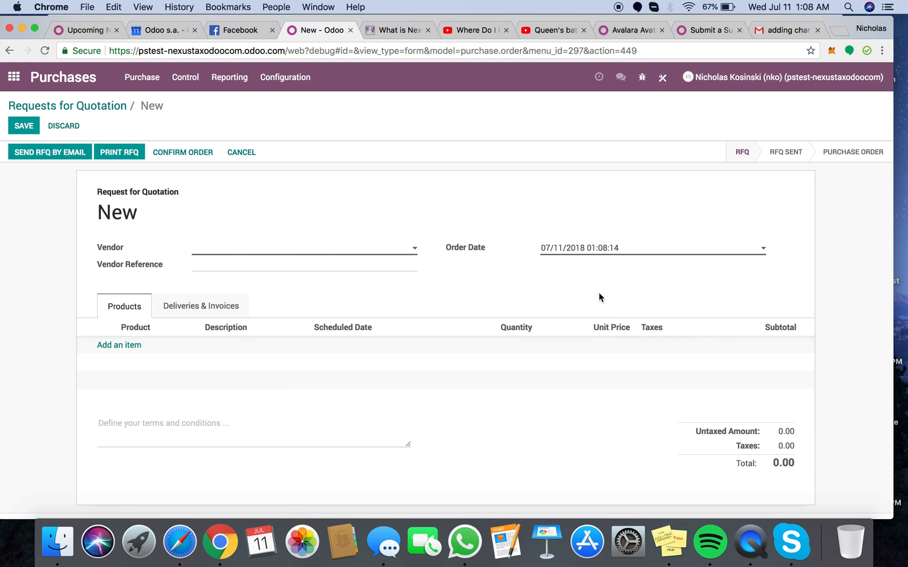
Examine the form view's XML architecture to locate the Purchase Order Lines tree within the Products page.
scroll(426, 368, "down", 3)
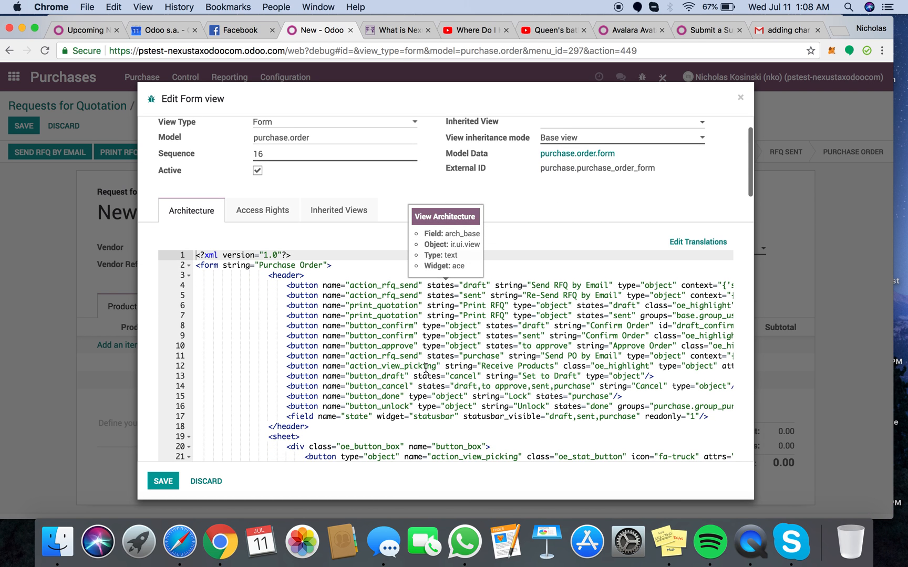
scroll(425, 368, "down", 10)
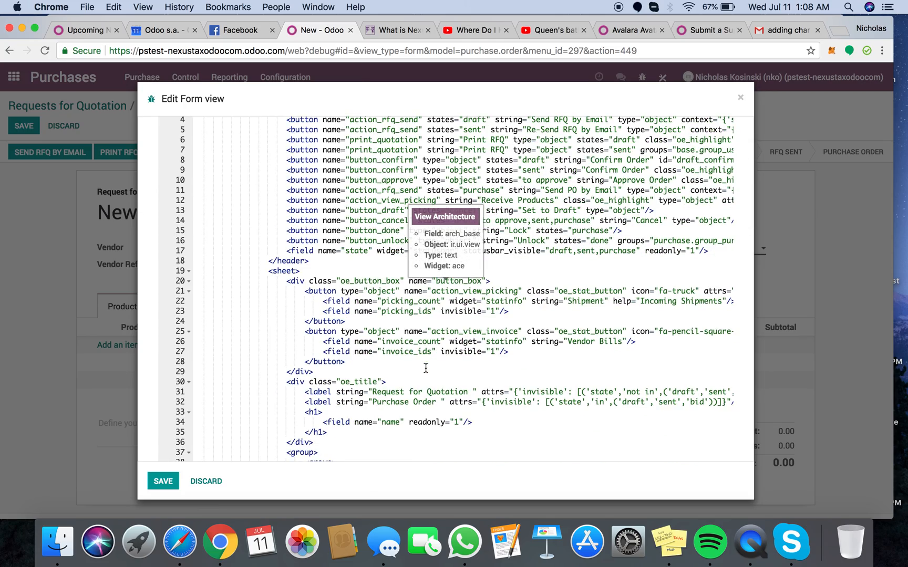
scroll(426, 368, "down", 10)
scroll(426, 368, "up", 12)
scroll(426, 368, "down", 10)
scroll(425, 367, "up", 10)
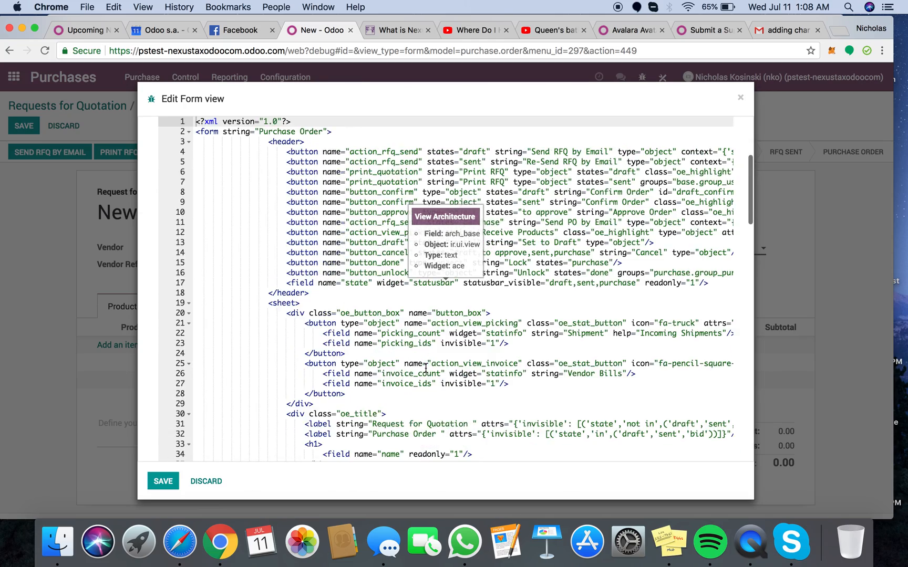
scroll(426, 368, "up", 5)
scroll(425, 368, "down", 15)
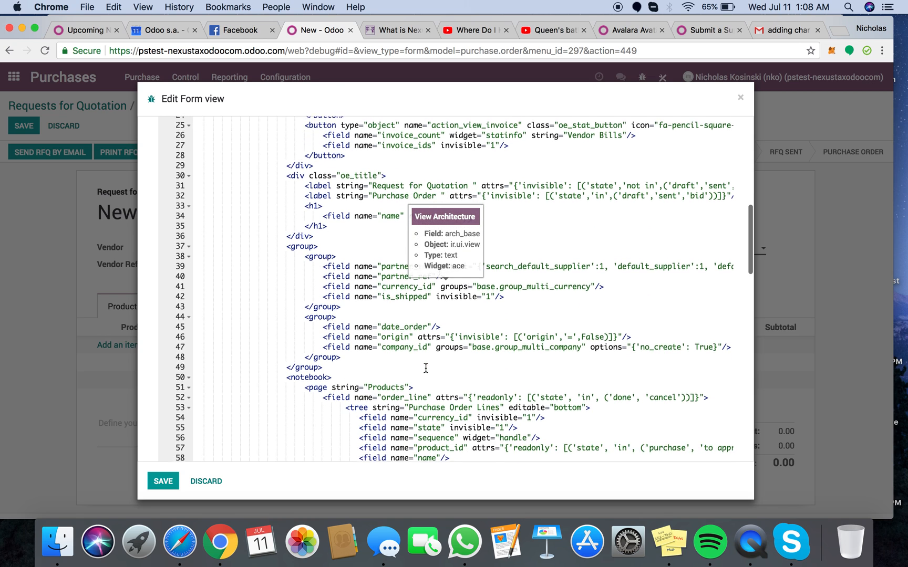
scroll(425, 367, "down", 1)
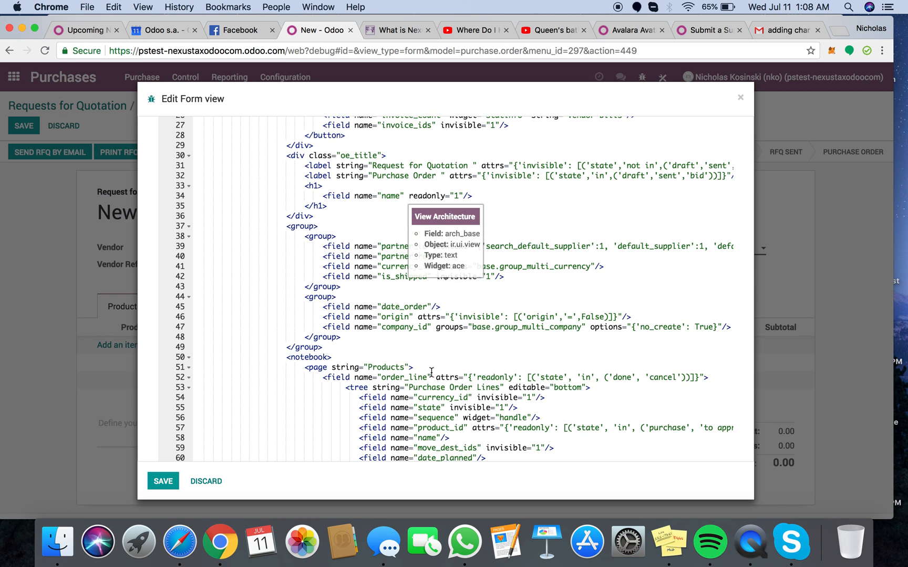
scroll(459, 370, "down", 3)
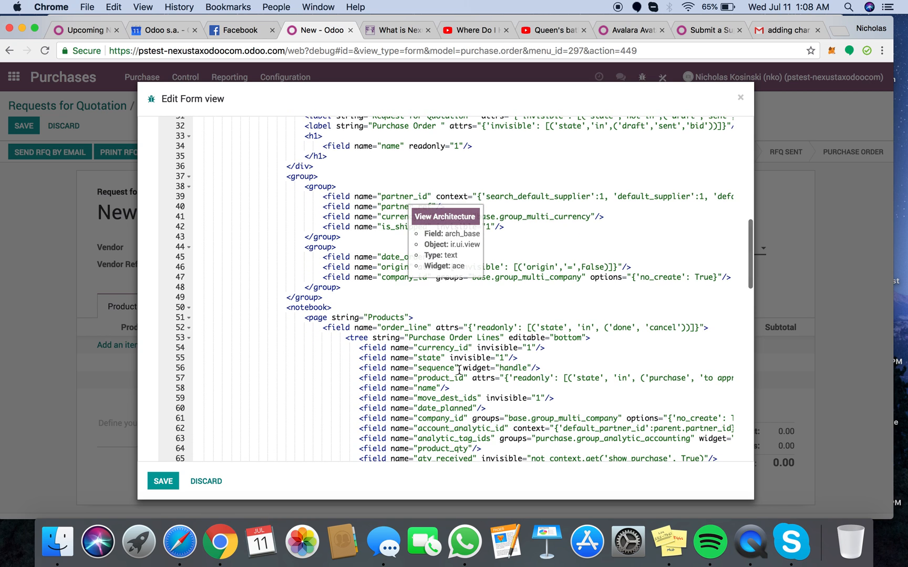
scroll(459, 370, "down", 10)
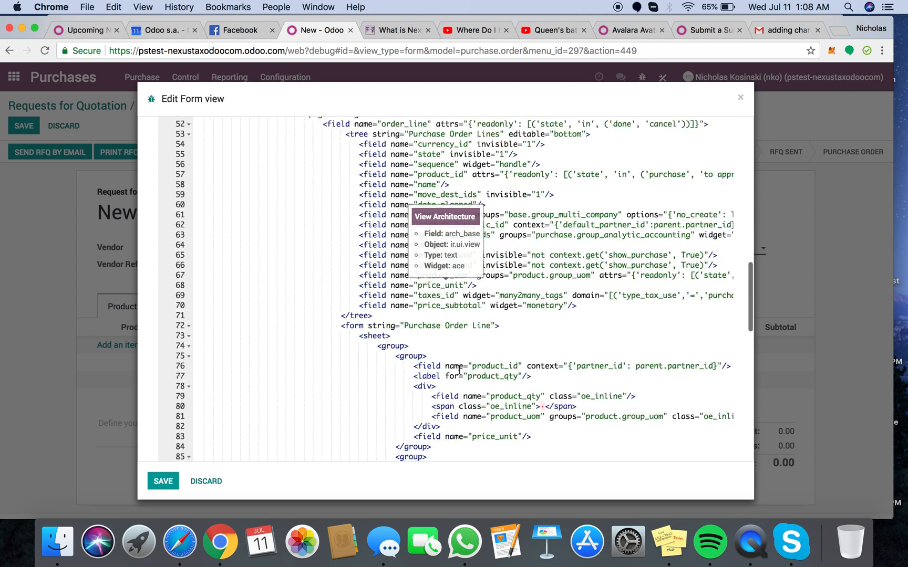
scroll(459, 371, "down", 13)
scroll(459, 370, "down", 8)
scroll(458, 370, "up", 15)
scroll(459, 370, "down", 5)
scroll(459, 370, "down", 6)
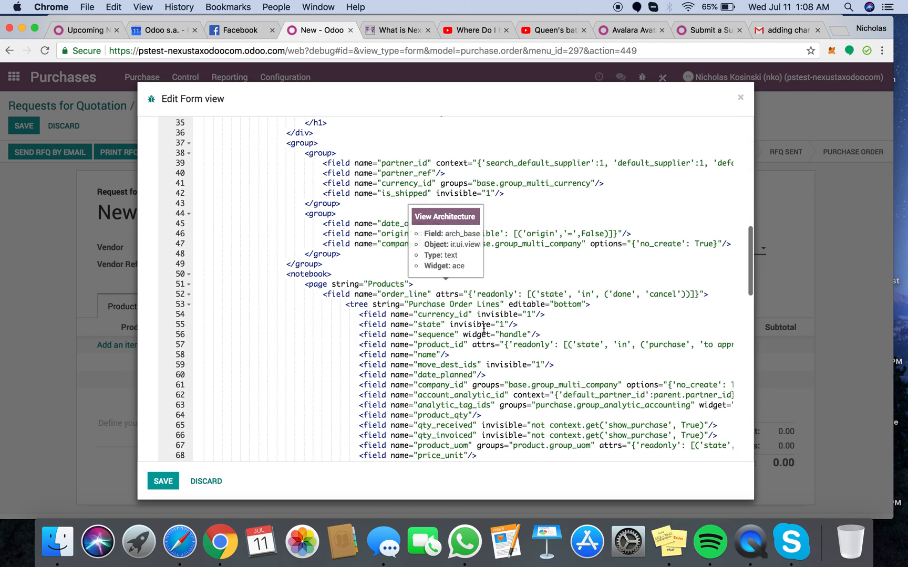
scroll(484, 329, "down", 1)
Insert <field name="x_test_id"/> below product_qty in the Purchase Order Lines tree, save the form view and close it.
left_click(485, 387)
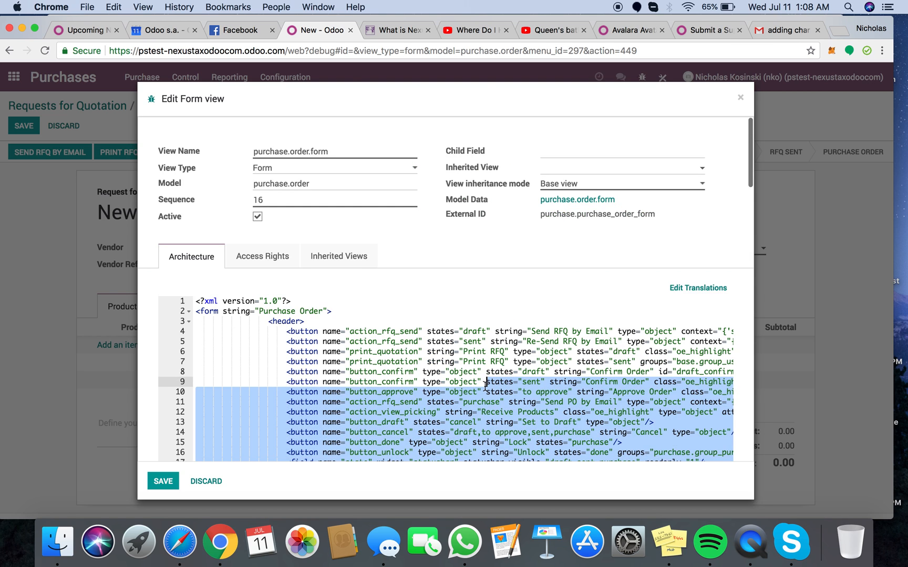
scroll(484, 386, "down", 10)
left_click(477, 345)
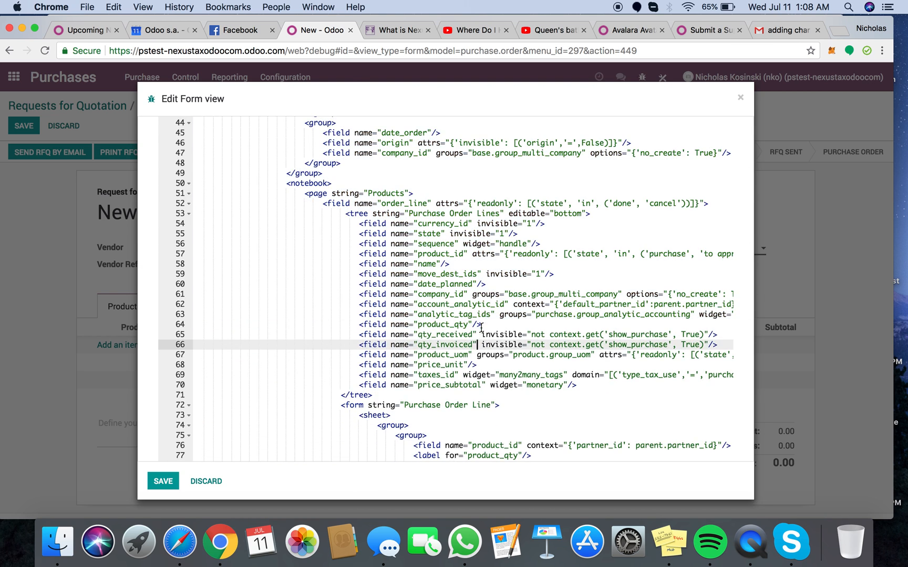
left_click(486, 322)
key("Return")
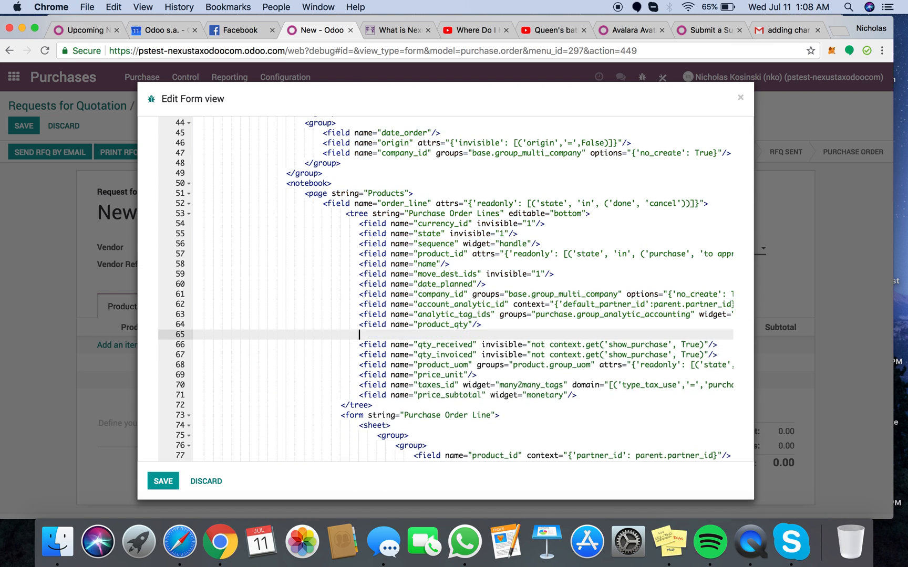
type("<field name ")
type("\"x_test_id\"/>")
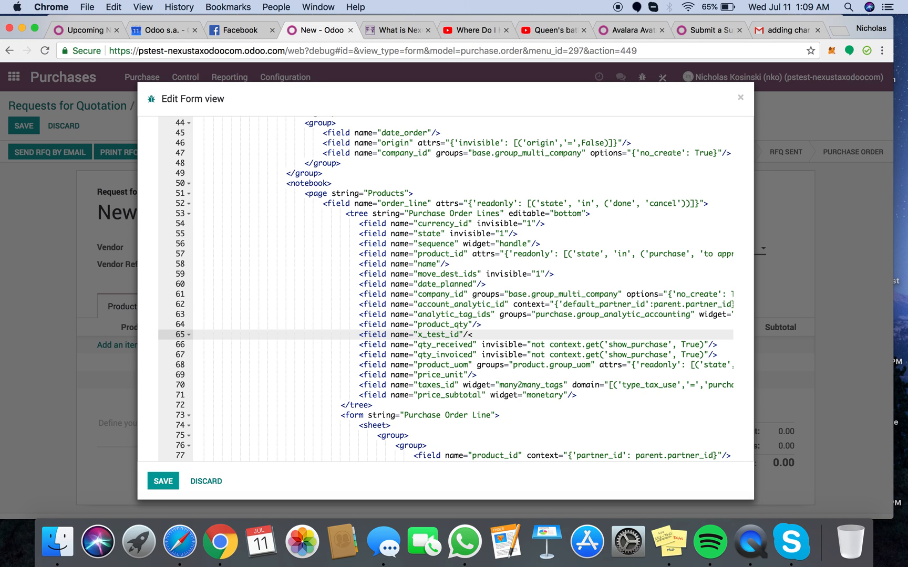
left_click(165, 482)
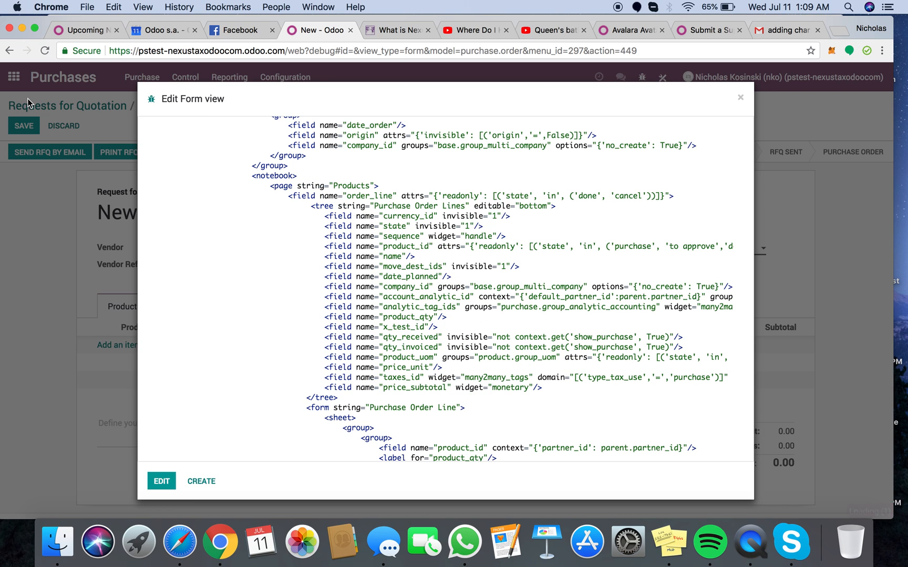
left_click(741, 98)
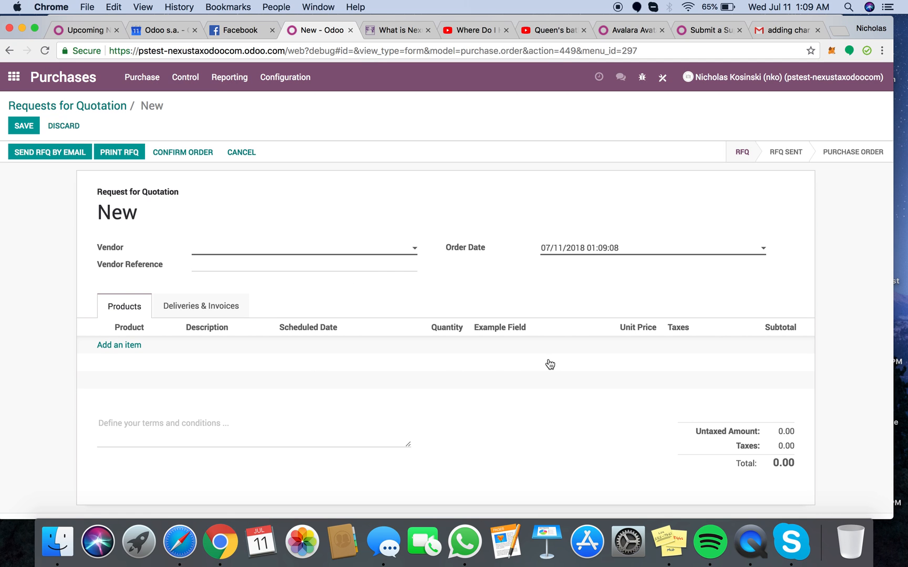
Try out the new column by adding an order line with Example Field set to Yes, and leave the line.
left_click(128, 347)
left_click(516, 344)
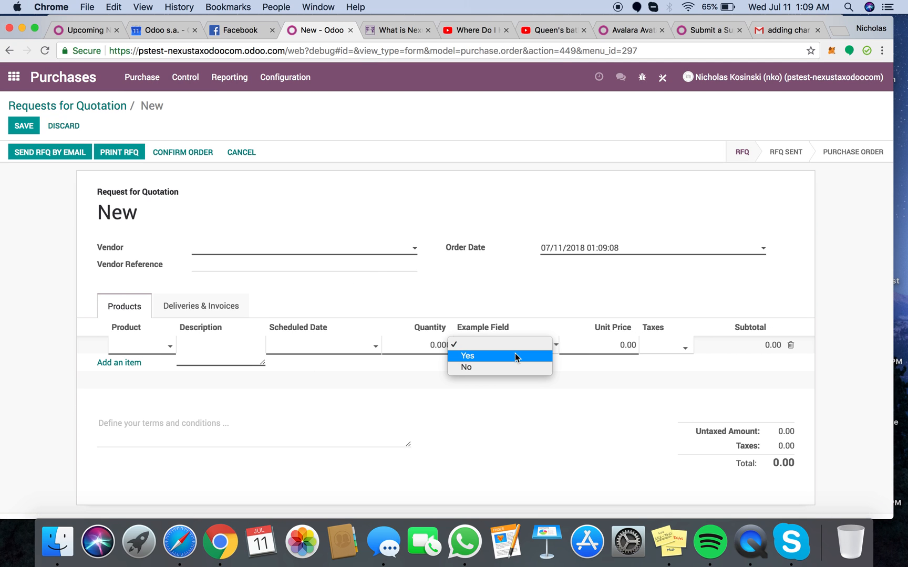
left_click(523, 359)
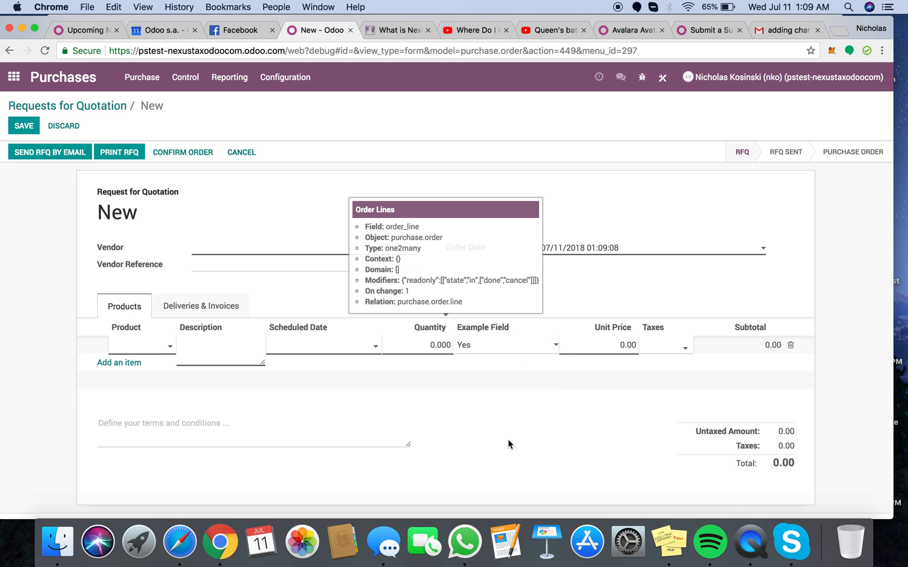
left_click(263, 169)
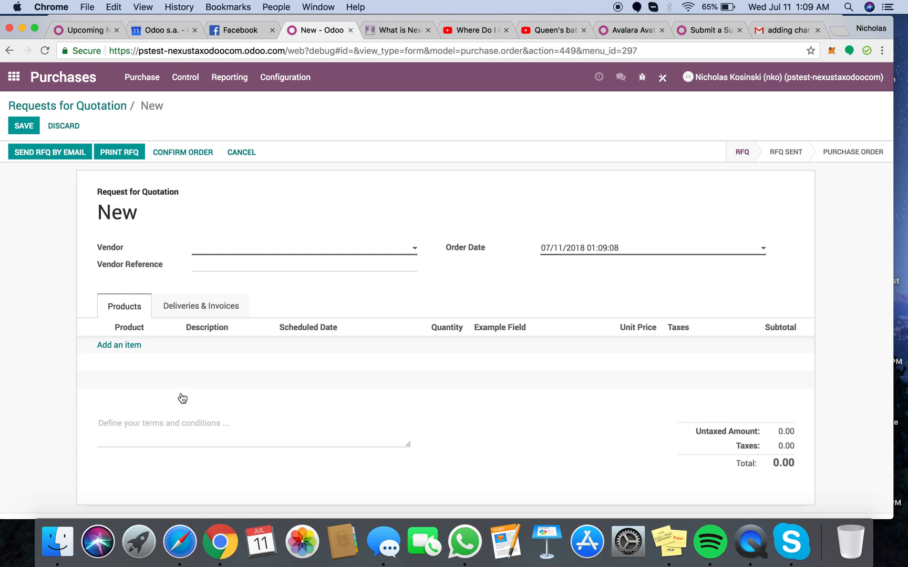
Add another order line and examine the choices offered in its Example Field column.
left_click(126, 348)
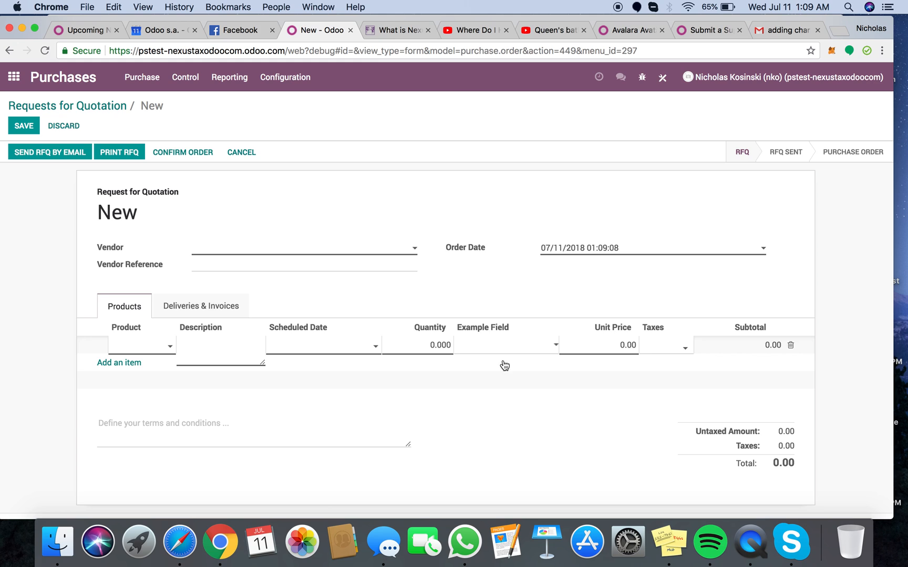
left_click(509, 349)
left_click(575, 311)
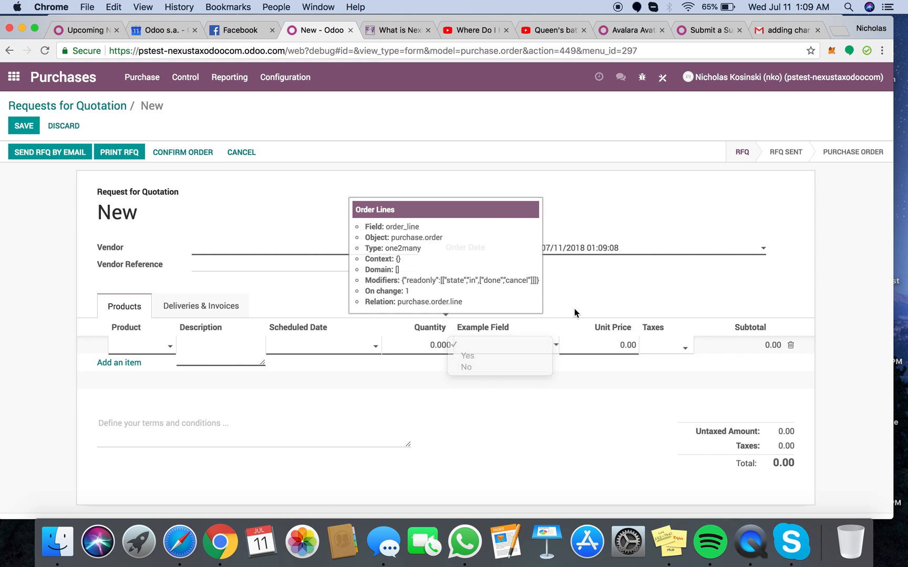
Leave the new request for quotation, discarding its changes, and open the Models list of the database structure settings.
left_click(604, 306)
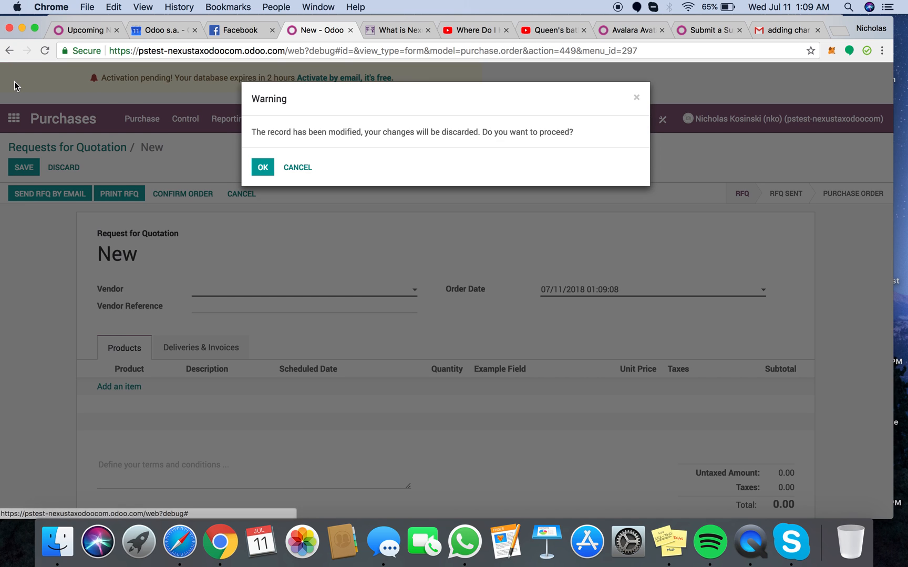
left_click(14, 78)
left_click(263, 168)
type("models")
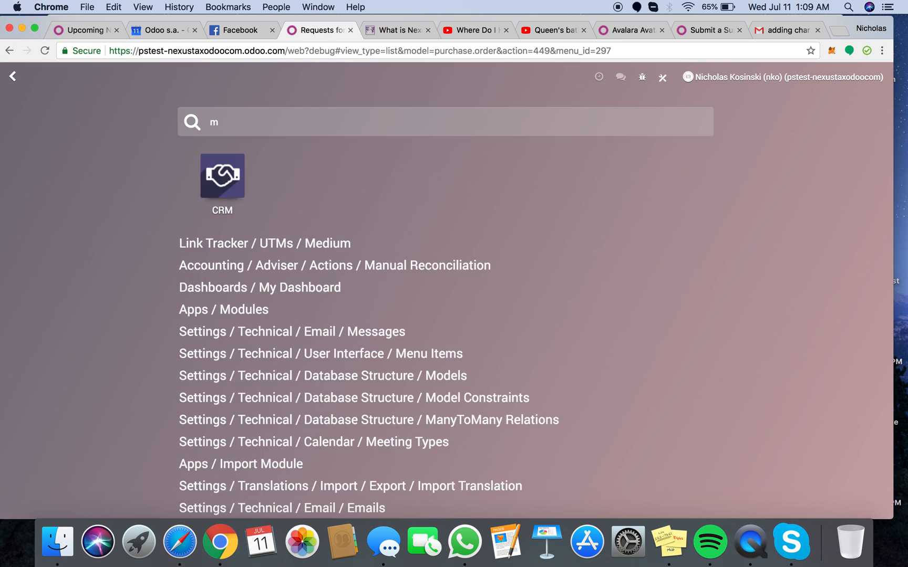
key("Return")
Search the models for purchase.order and open the Purchase Order model.
left_click(492, 147)
type("pu")
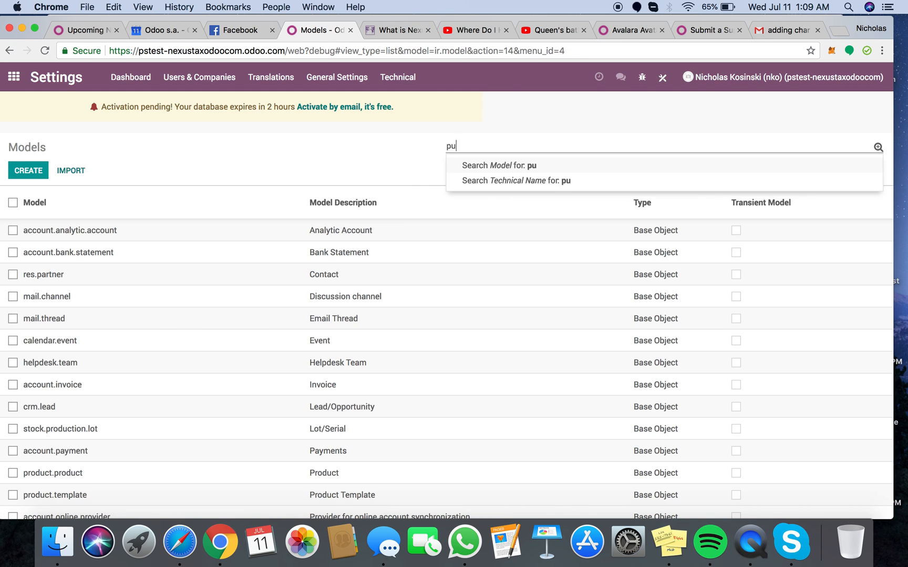
type("rchase.order")
key("Return")
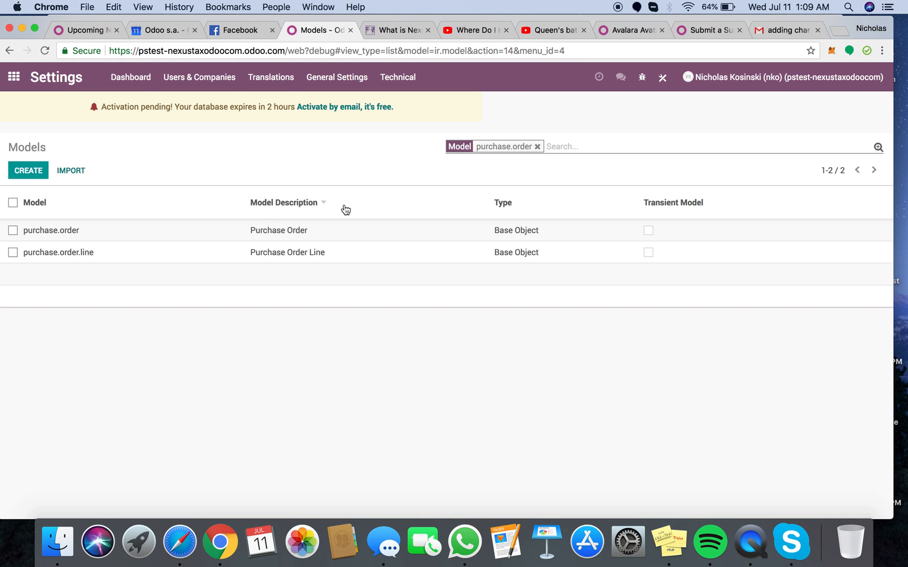
left_click(225, 230)
key("super+r")
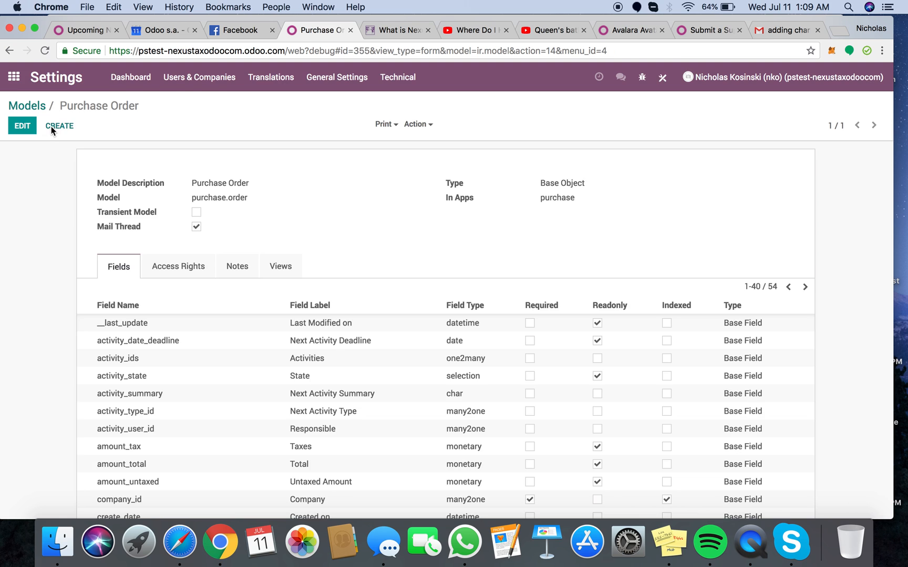
Edit the Purchase Order model and add a field named x_test12_id with the label Example Field.
left_click(24, 130)
scroll(189, 371, "down", 10)
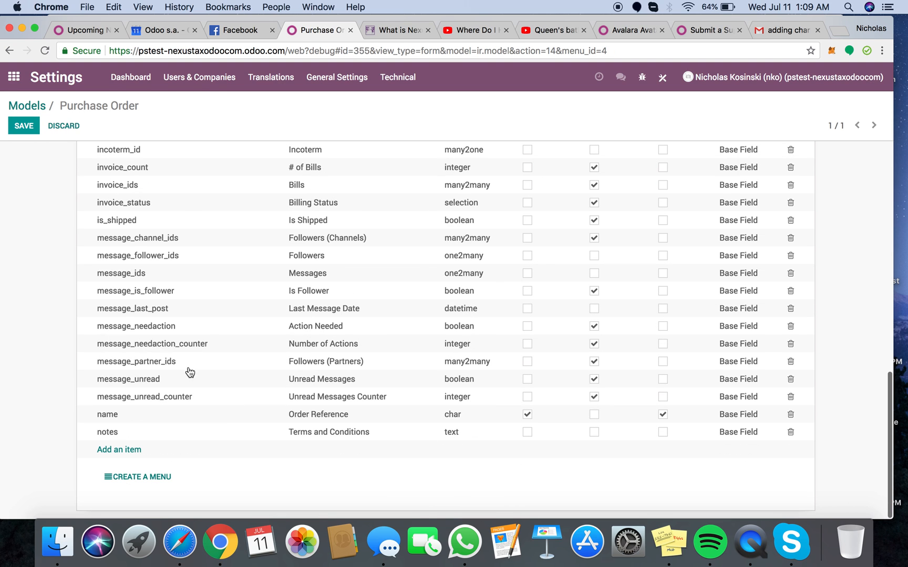
left_click(123, 451)
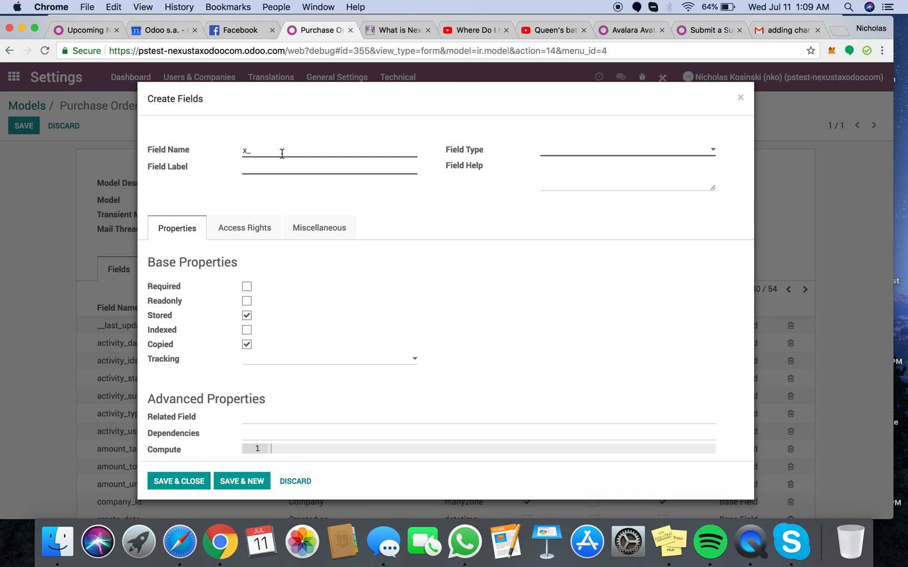
type("tes")
type("Example Field")
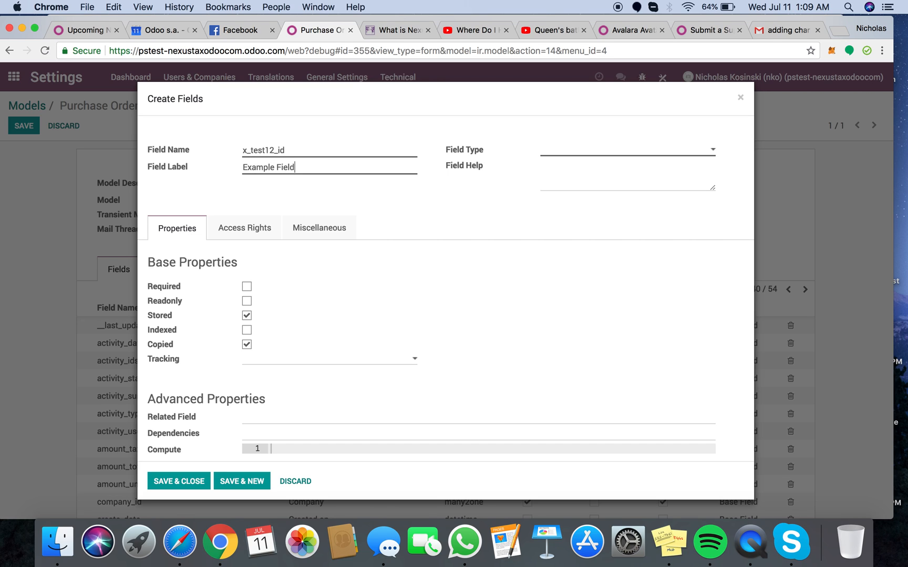
Set the new field's type to many2one.
left_click(571, 150)
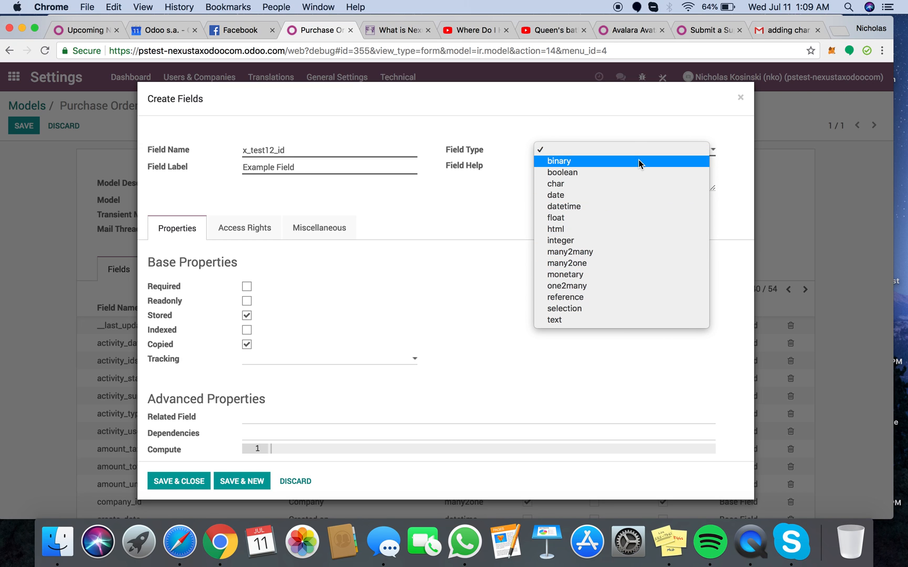
left_click(635, 179)
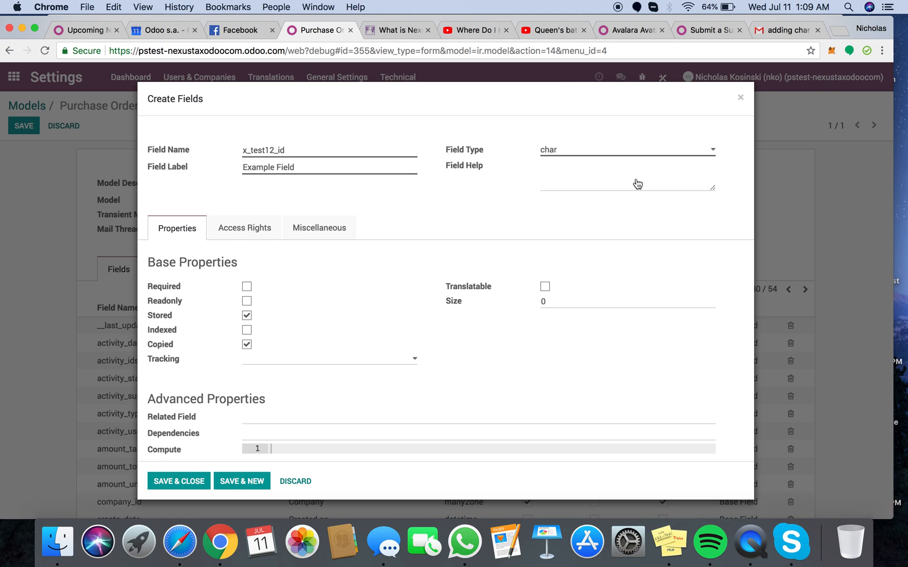
left_click(580, 157)
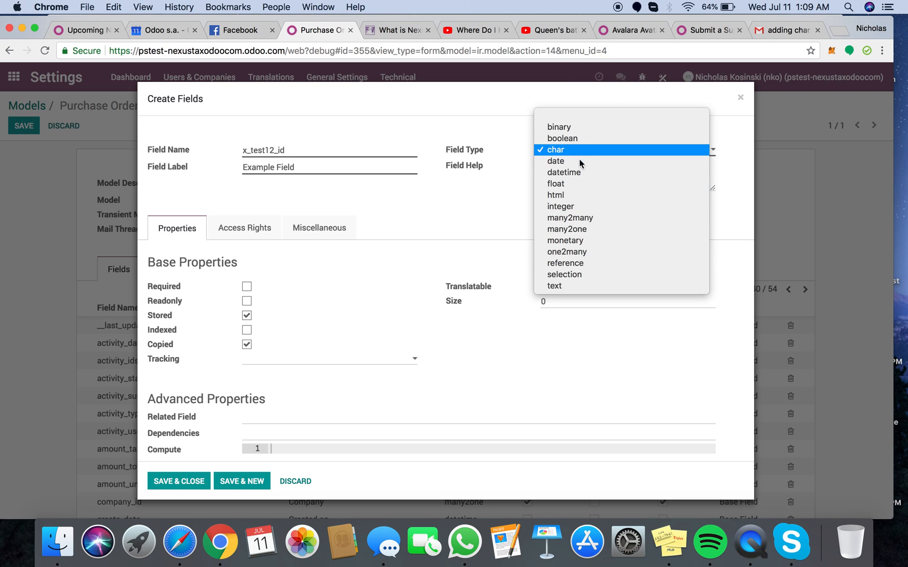
left_click(602, 229)
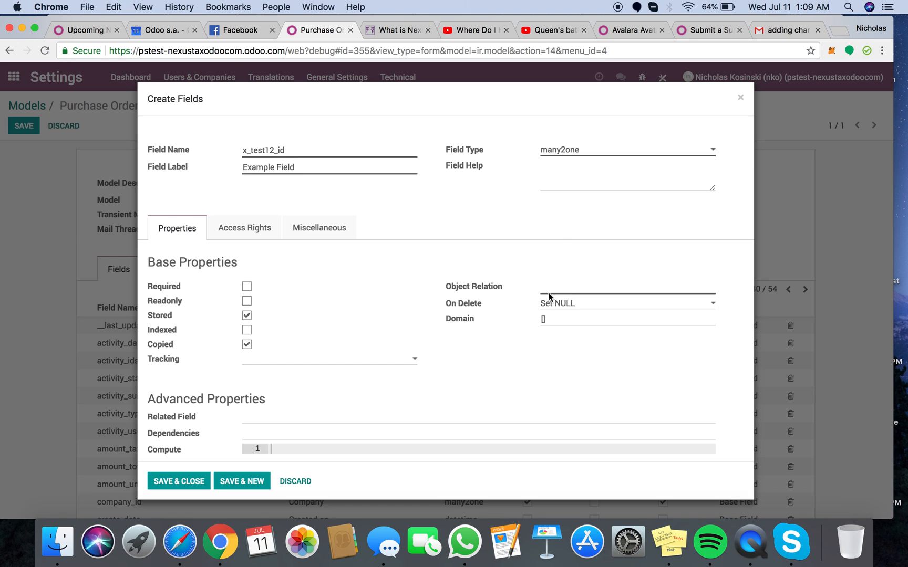
Set the new field's Object Relation to res.partner and its label to Vendor Name.
type("res.partner")
triple_click(278, 168)
type("Vendor Name")
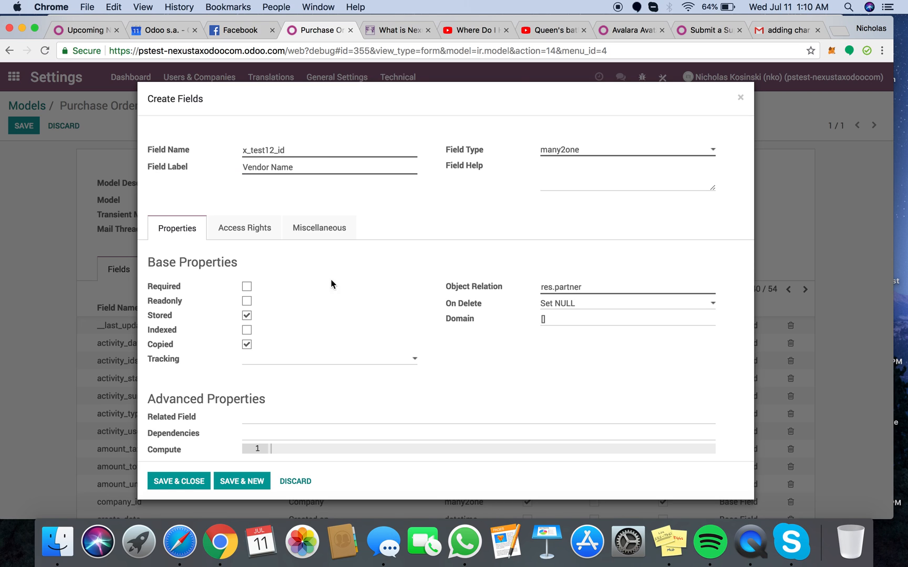
Change the new field's label to Reference Order.
triple_click(340, 170)
type("Reference Customer")
double_click(308, 164)
key("BackSpace")
type("Order")
Set the new field's Object Relation to sale.order, then save and close the field.
triple_click(596, 286)
type("res")
type("ale,ro")
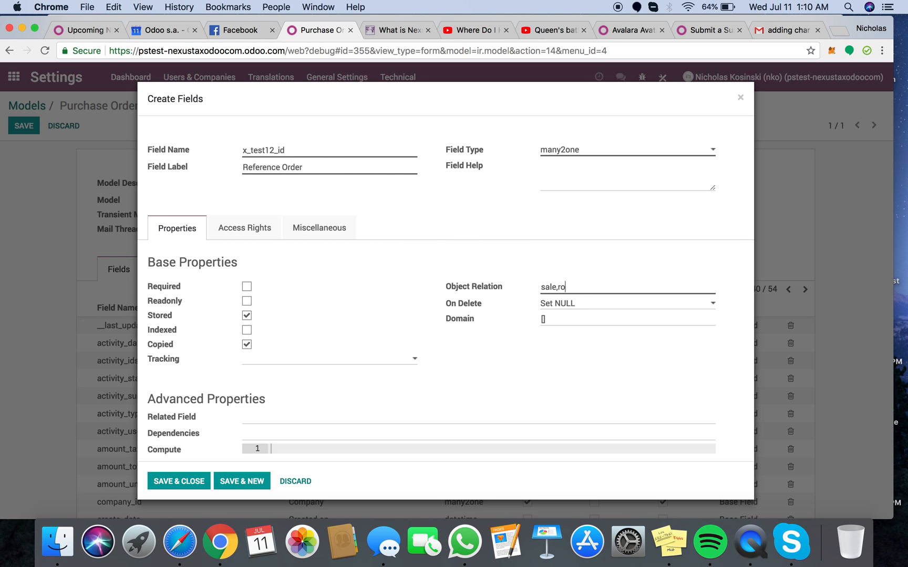
key("BackSpace")
key("BackSpace")
key("BackSpace")
type(".order")
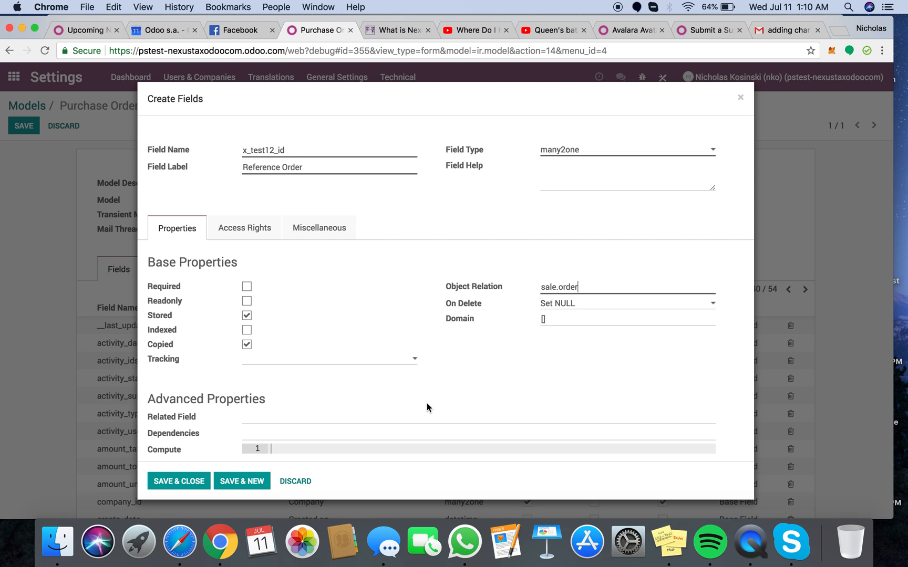
left_click(178, 481)
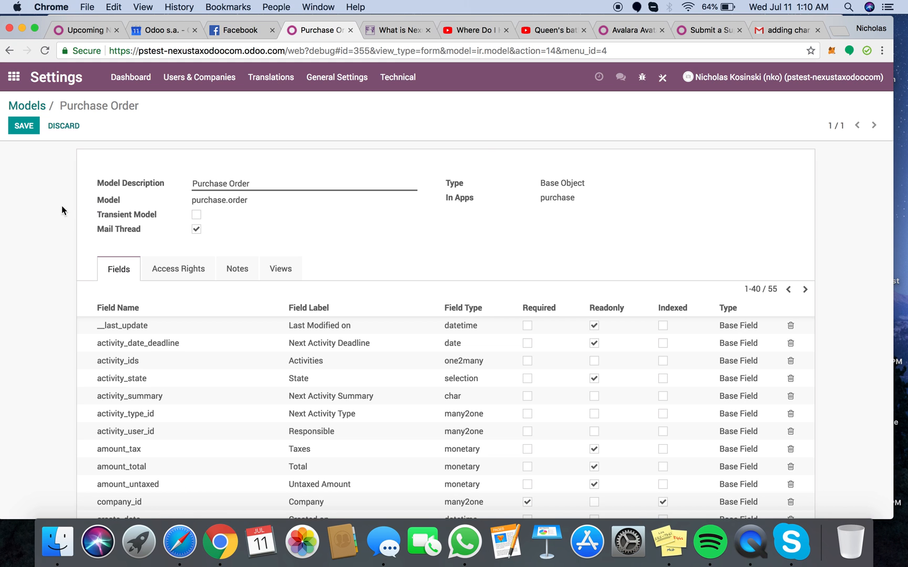
Save the Purchase Order model with its added field.
scroll(185, 476, "down", 11)
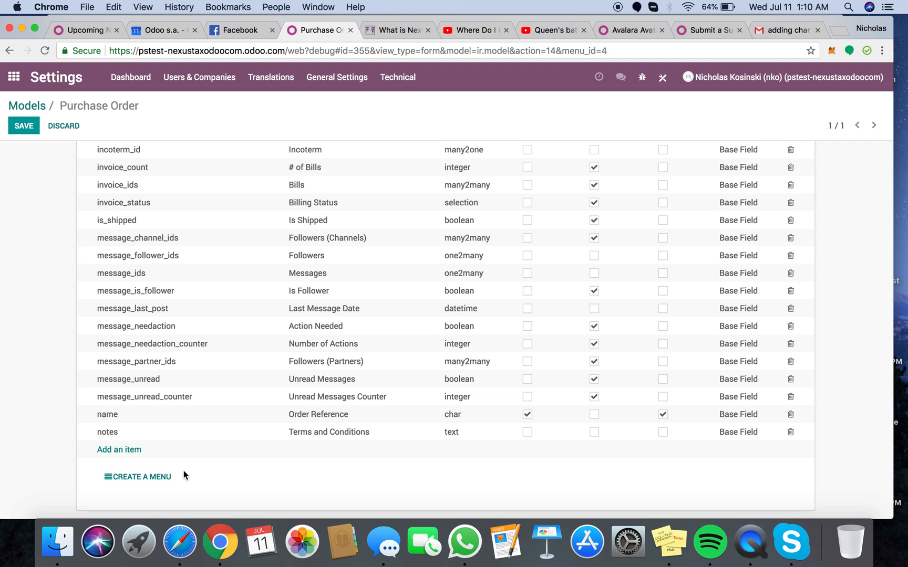
scroll(183, 347, "up", 12)
left_click(28, 110)
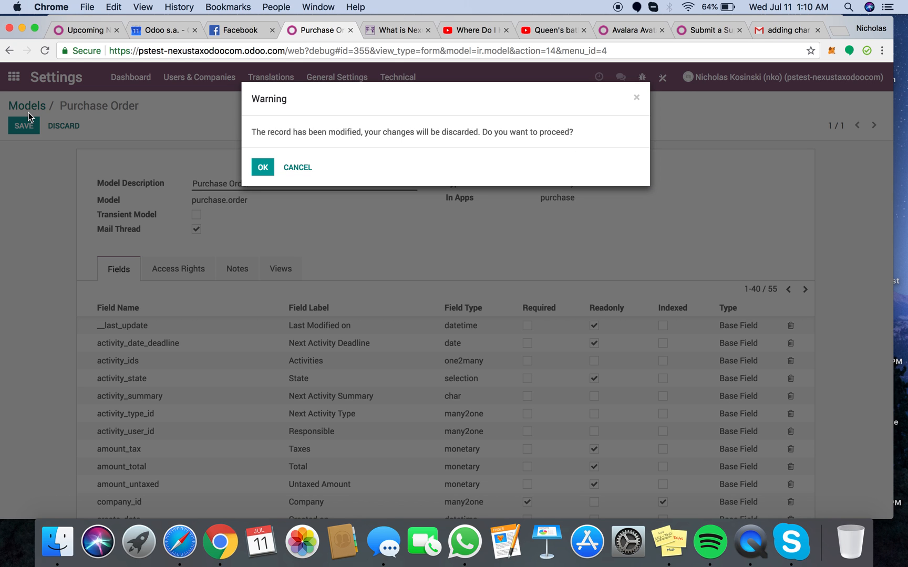
left_click(299, 166)
left_click(23, 126)
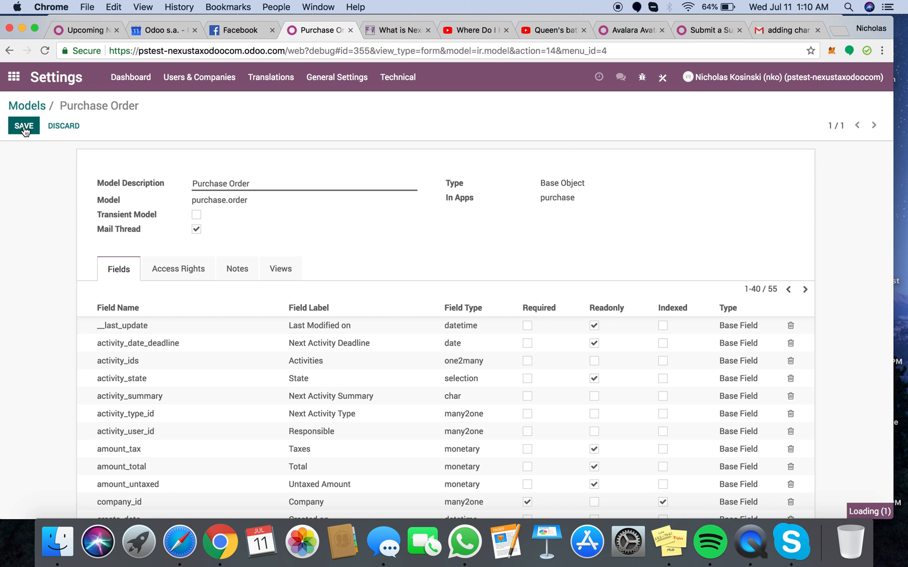
Go to the Purchases requests for quotation and create a new one.
left_click(13, 84)
type("purch")
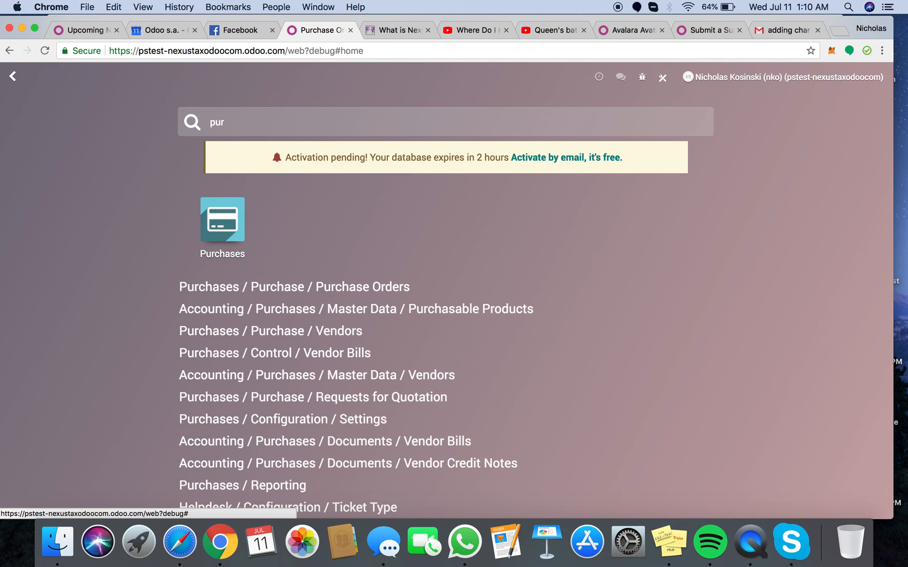
left_click(283, 352)
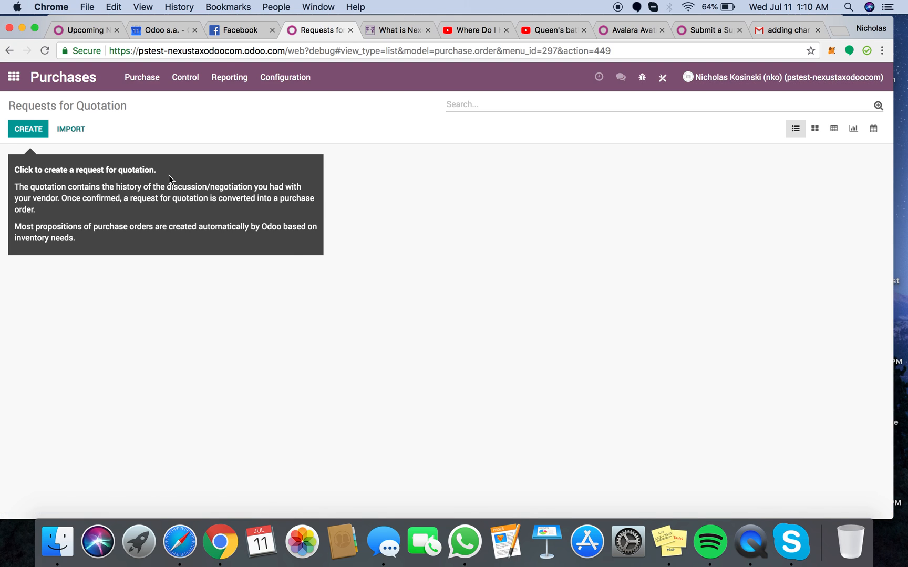
left_click(28, 128)
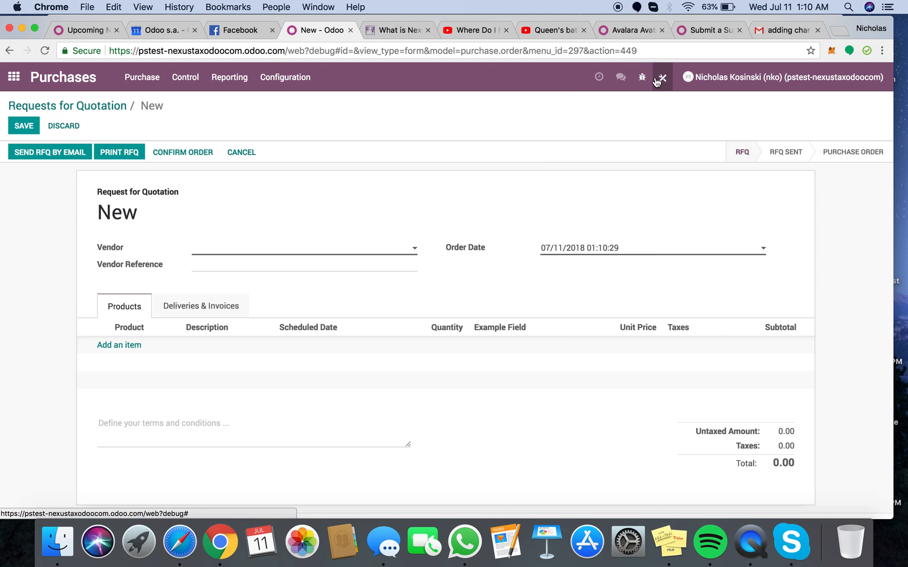
Insert <field name="x_test12_id"/> below partner_ref in the purchase order form view's architecture, save the view and close it.
left_click(642, 77)
left_click(606, 289)
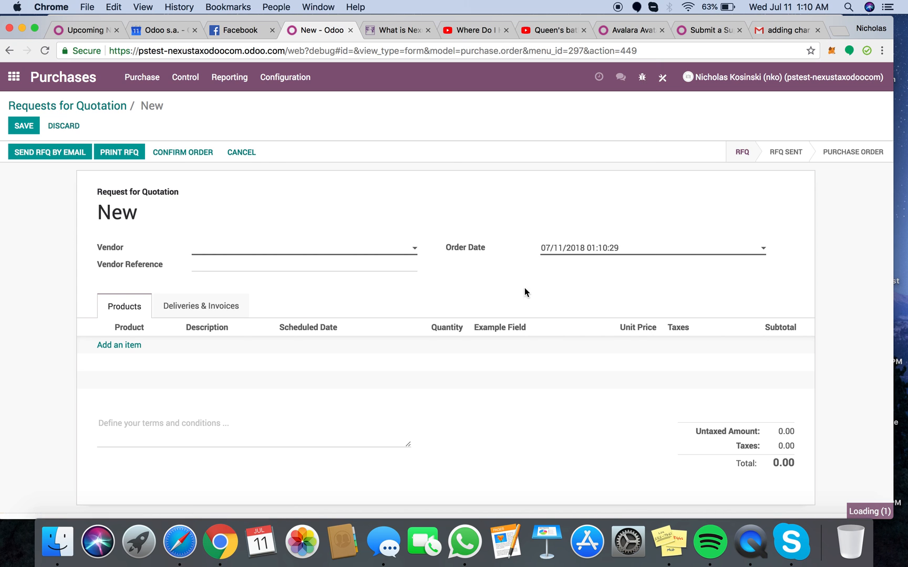
scroll(484, 361, "down", 10)
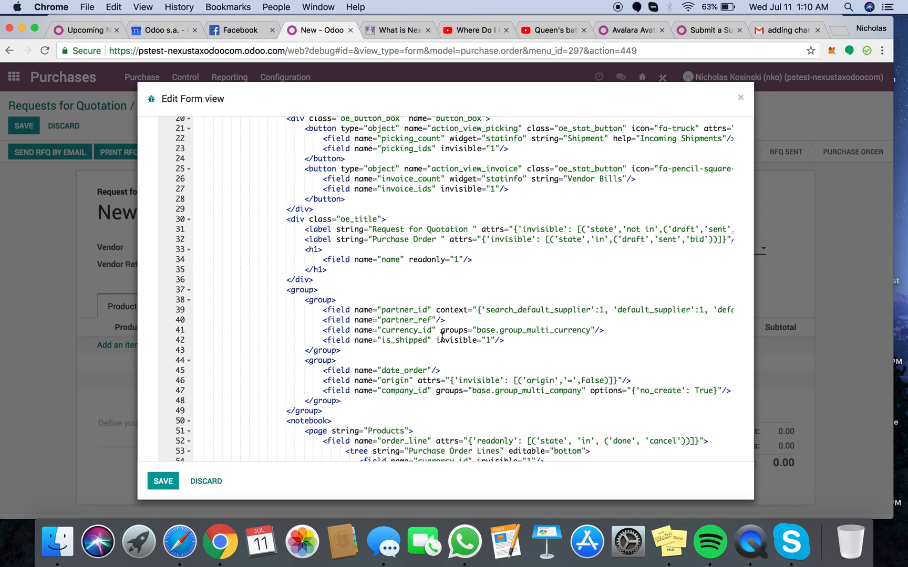
left_click(472, 320)
scroll(472, 320, "down", 6)
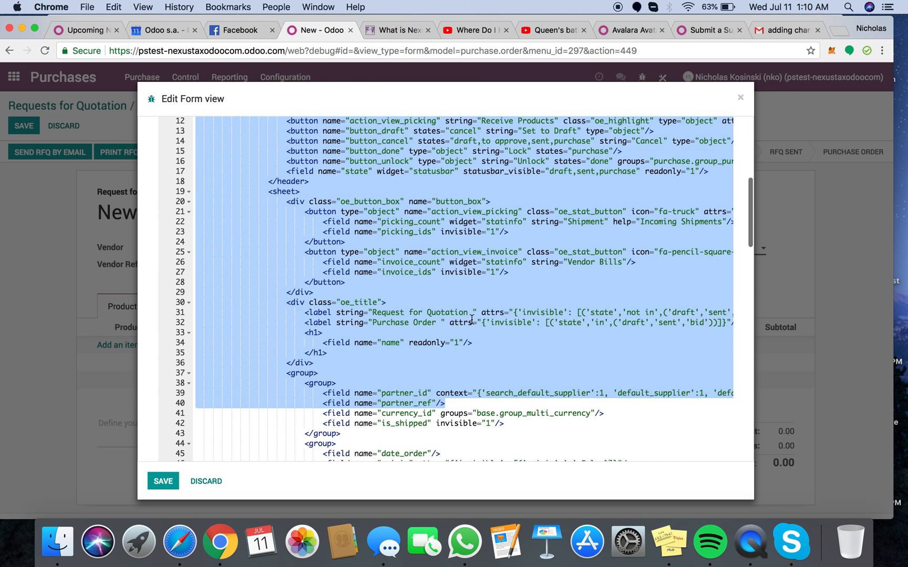
left_click(448, 408)
key("Return")
type("<field")
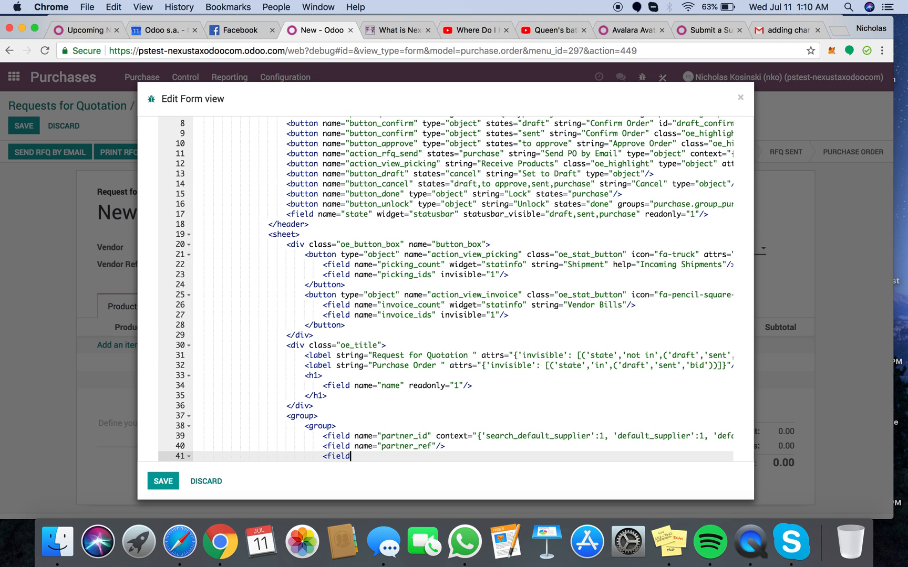
type(" name=\"x_test12_id")
type("/<")
key("BackSpace")
left_click(163, 481)
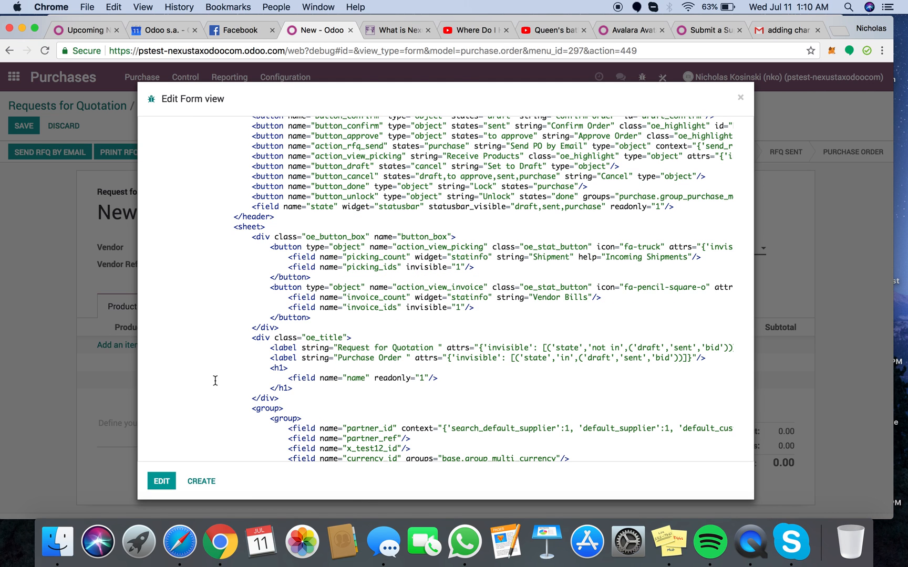
left_click(741, 99)
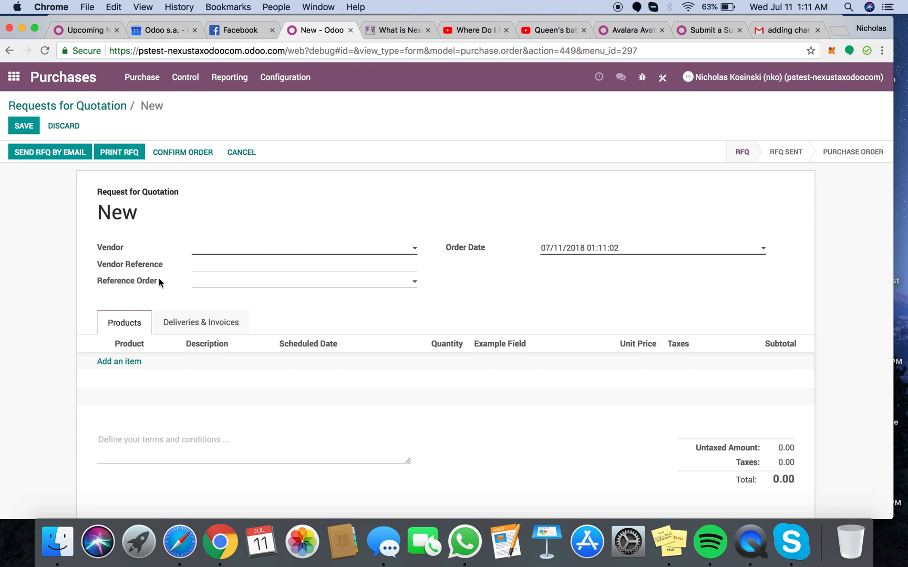
Try out the Reference Order field by opening a new sales order from it, check the Customer choices, and discard the order.
left_click(211, 283)
left_click(231, 298)
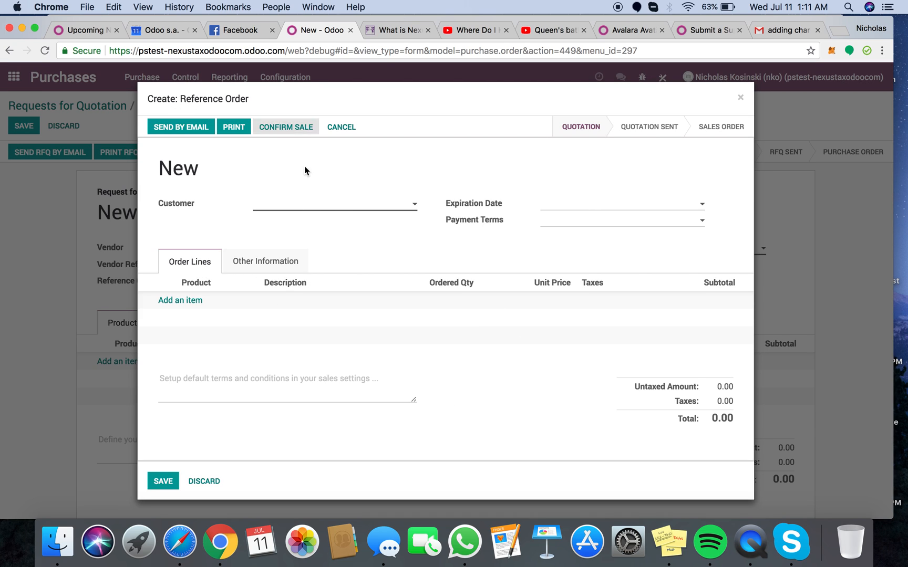
left_click(305, 208)
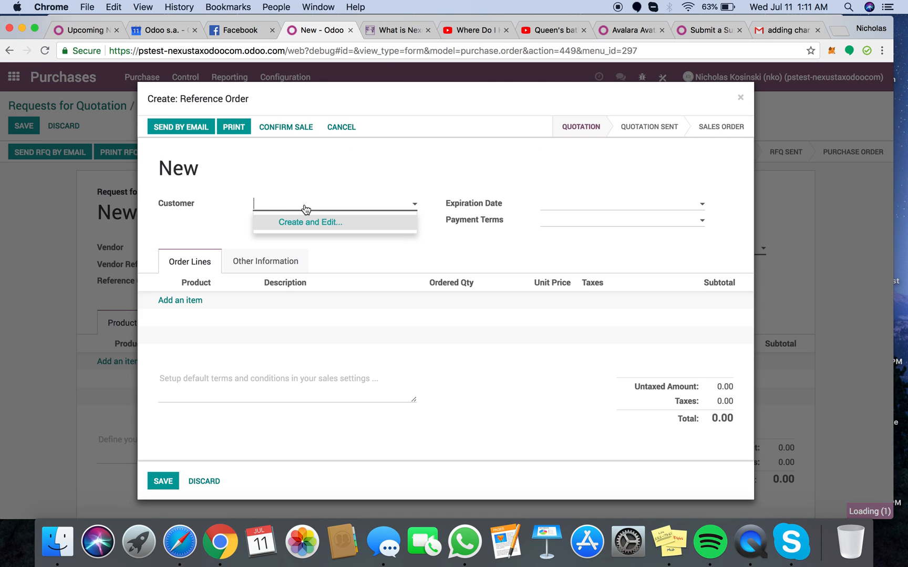
left_click(207, 186)
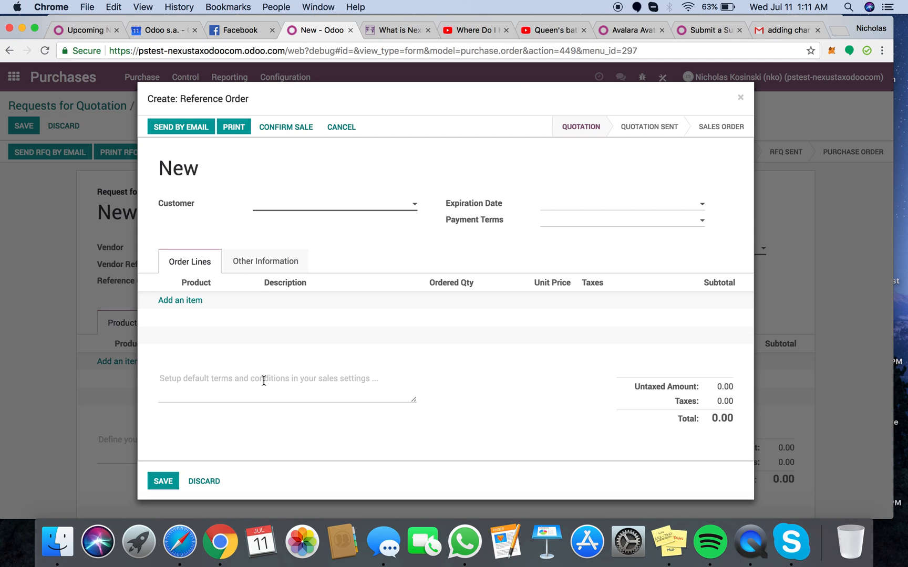
left_click(206, 481)
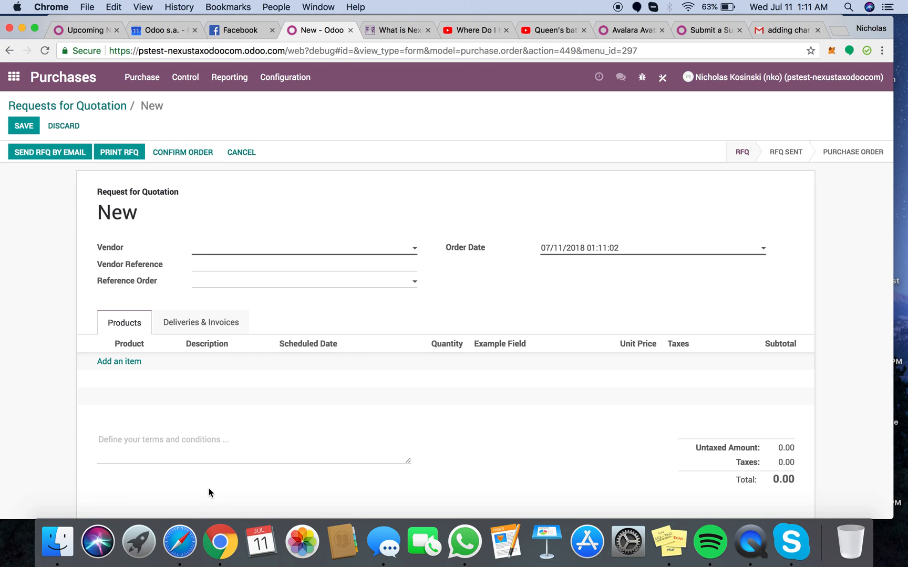